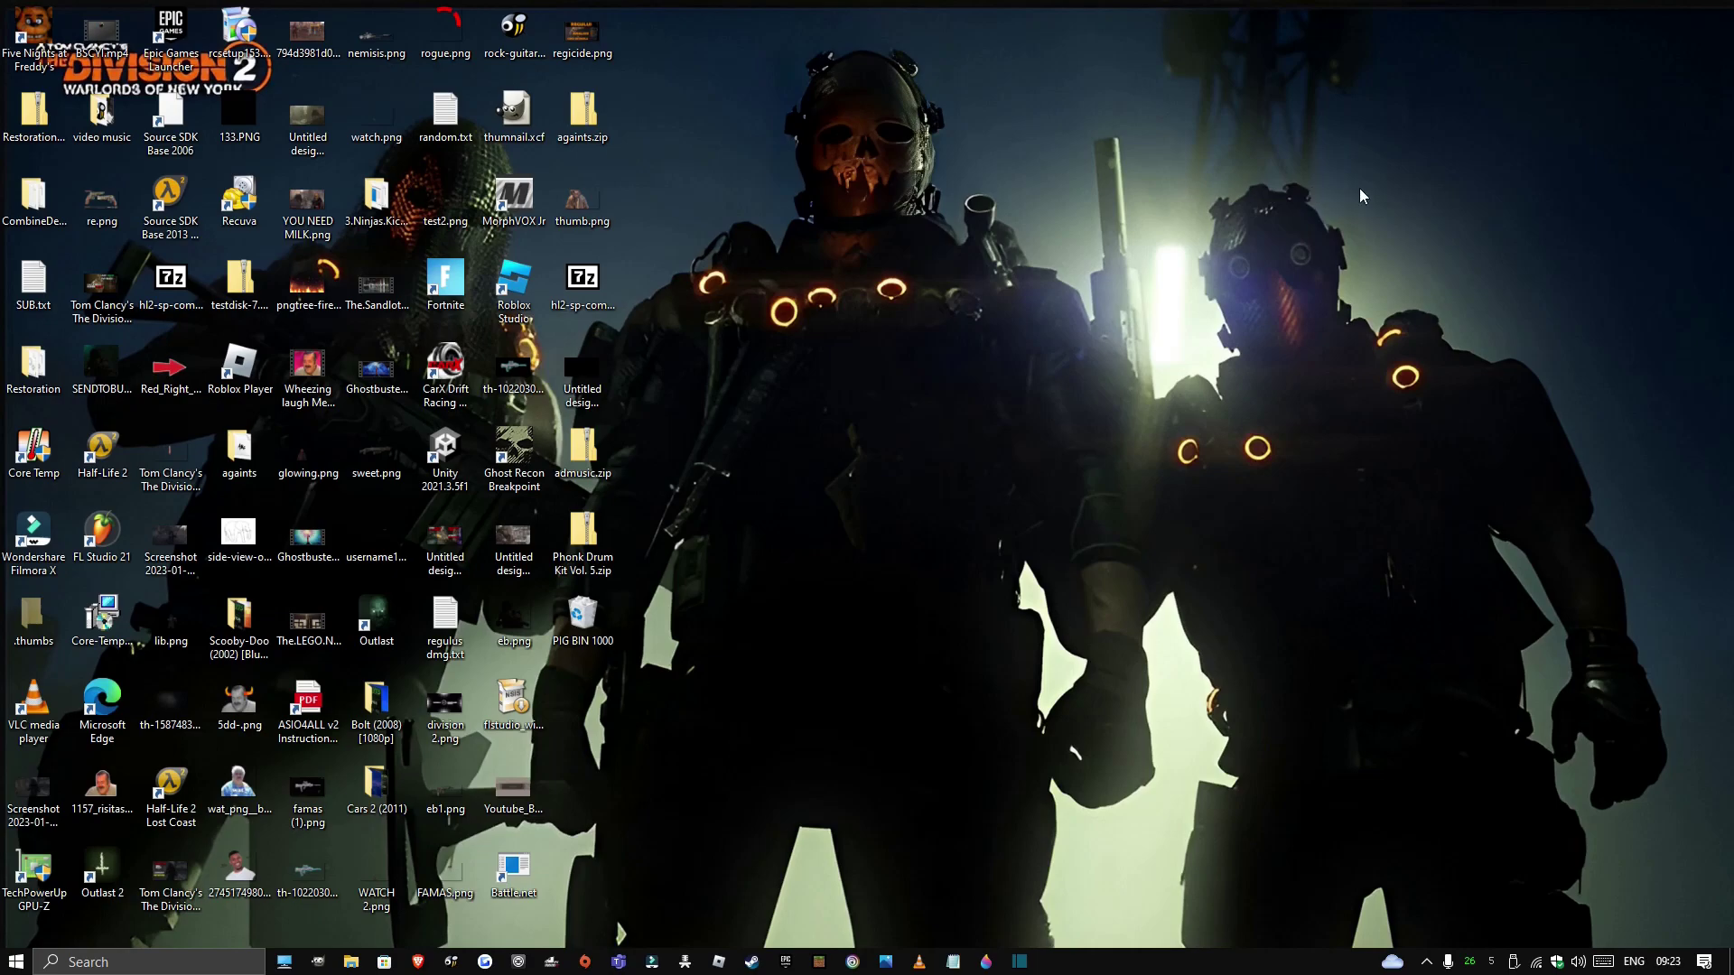
# Open the desktop context menu, which lists NVIDIA Control Panel
pyautogui.moveTo(1283, 185); pyautogui.dragTo(1186, 320)
pyautogui.rightClick(990, 462)
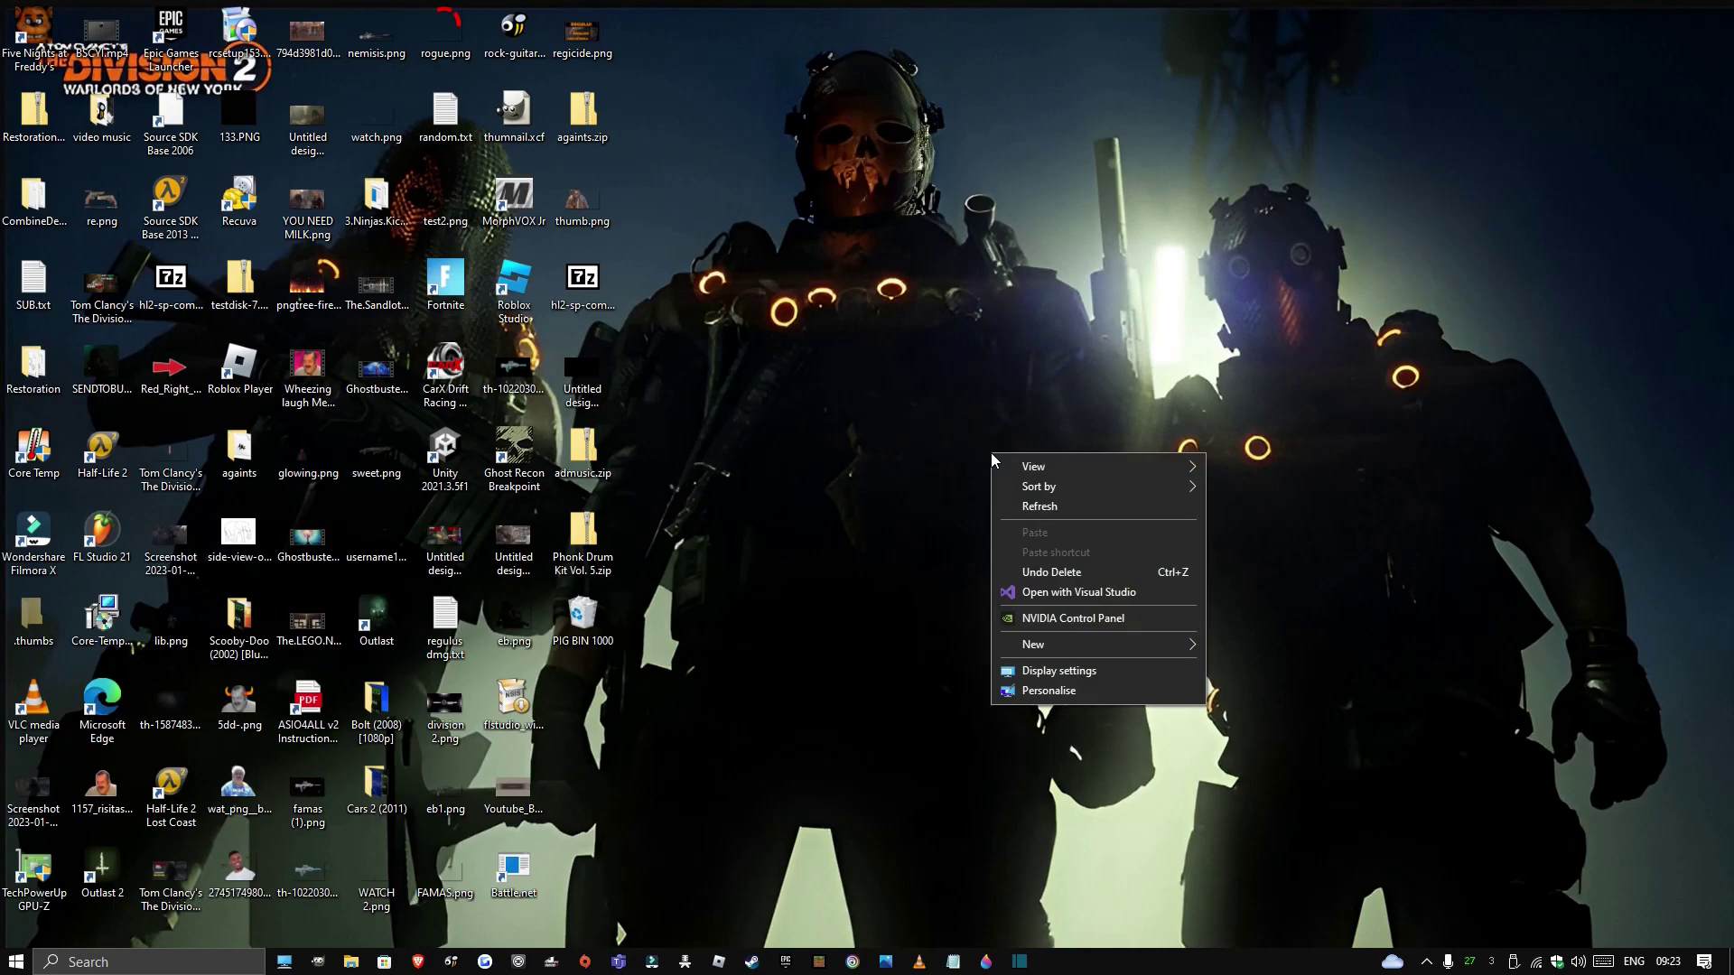
# Launch NVIDIA Control Panel from the desktop menu on its Change Resolution page
pyautogui.click(1072, 620)
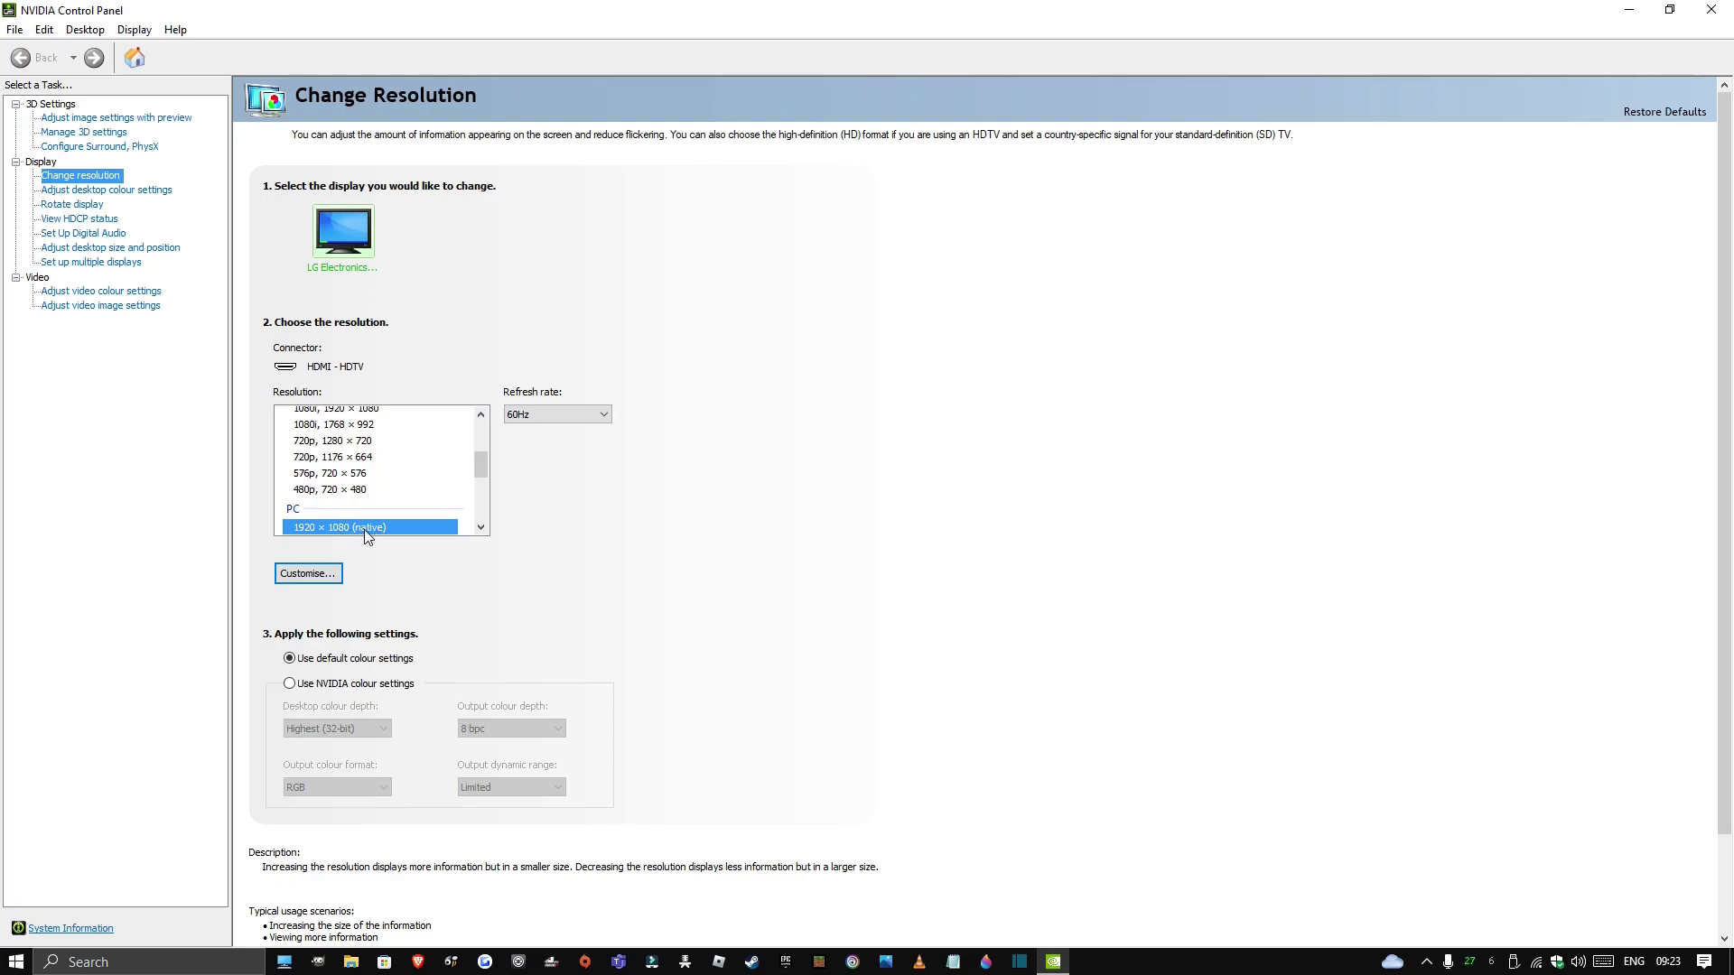
pyautogui.scroll(2, 358, 492)
pyautogui.scroll(-2, 383, 454)
pyautogui.scroll(3, 383, 453)
pyautogui.click(358, 500)
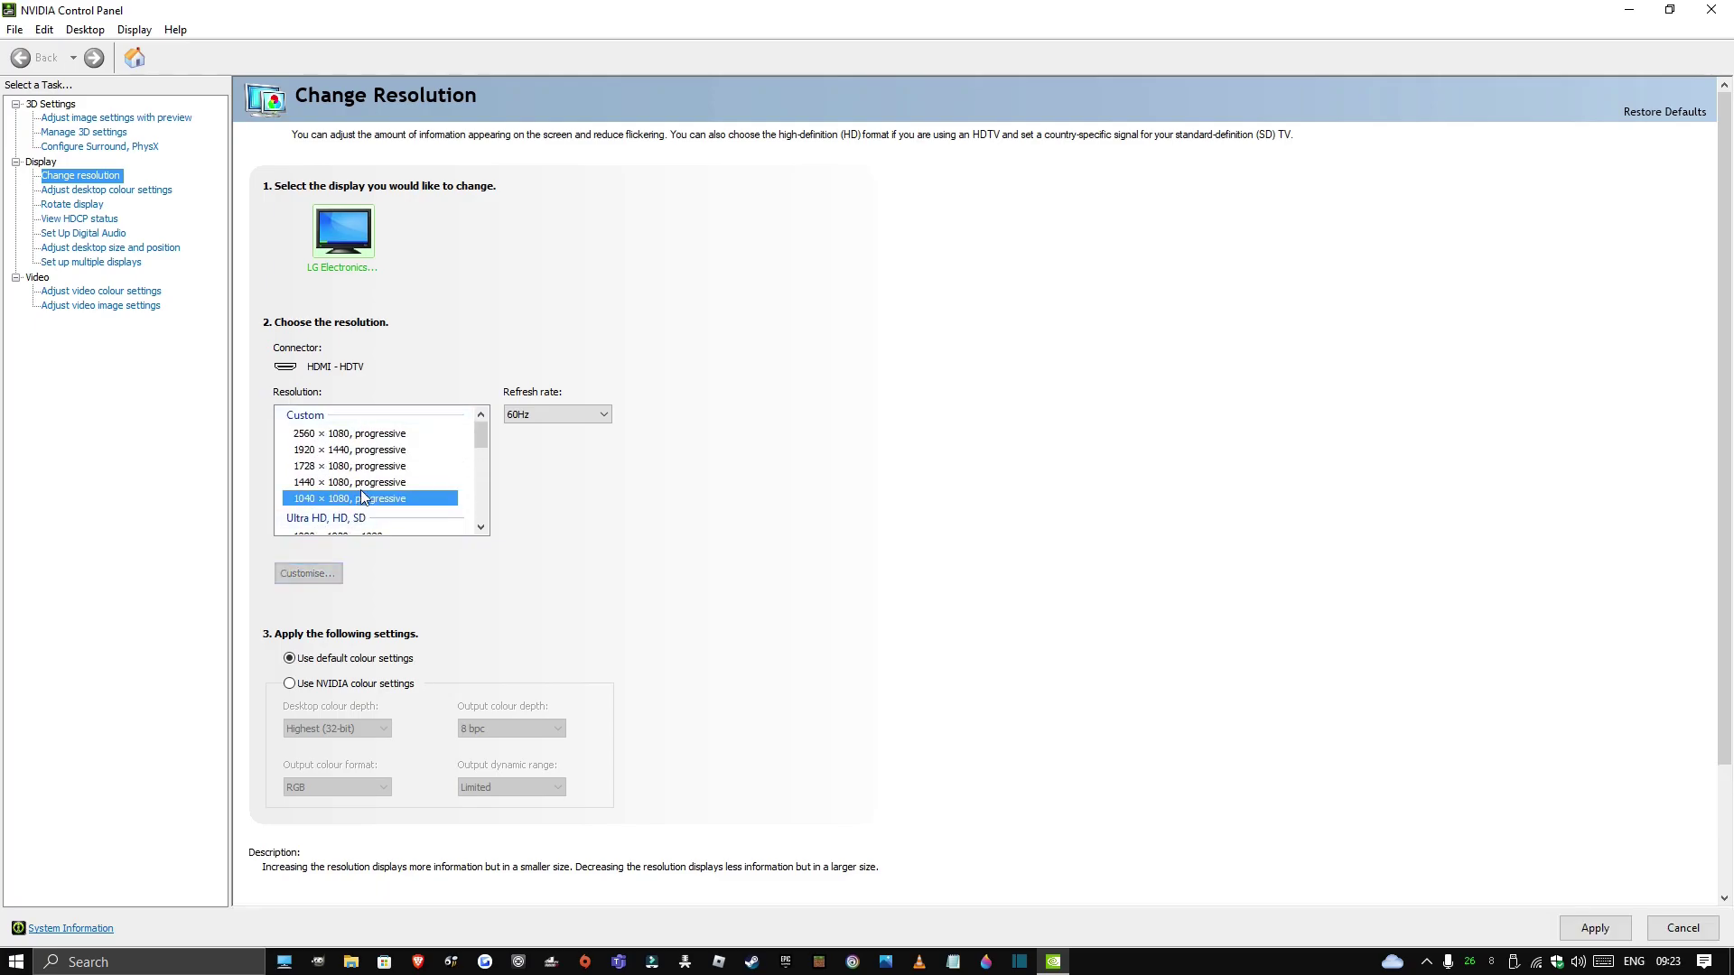
pyautogui.click(352, 436)
pyautogui.click(348, 450)
pyautogui.click(346, 467)
pyautogui.click(344, 483)
pyautogui.click(343, 498)
pyautogui.scroll(-5, 344, 492)
pyautogui.scroll(2, 346, 487)
pyautogui.scroll(3, 346, 491)
pyautogui.scroll(-5, 348, 485)
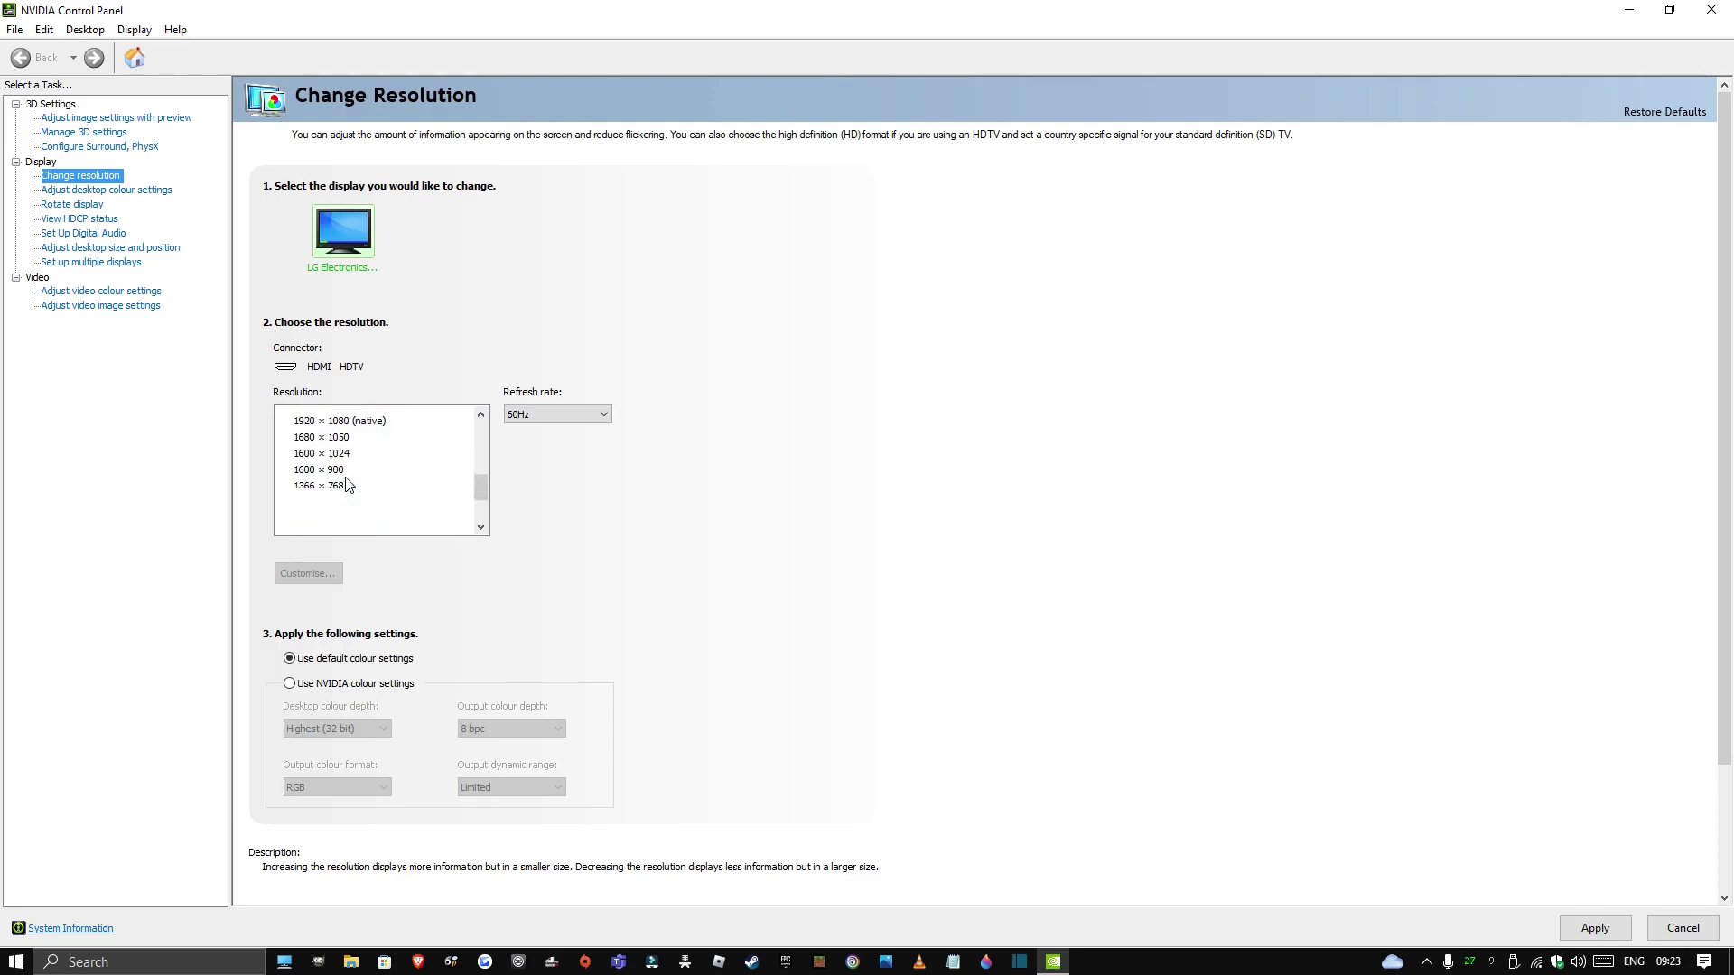
pyautogui.scroll(2, 349, 488)
pyautogui.click(364, 468)
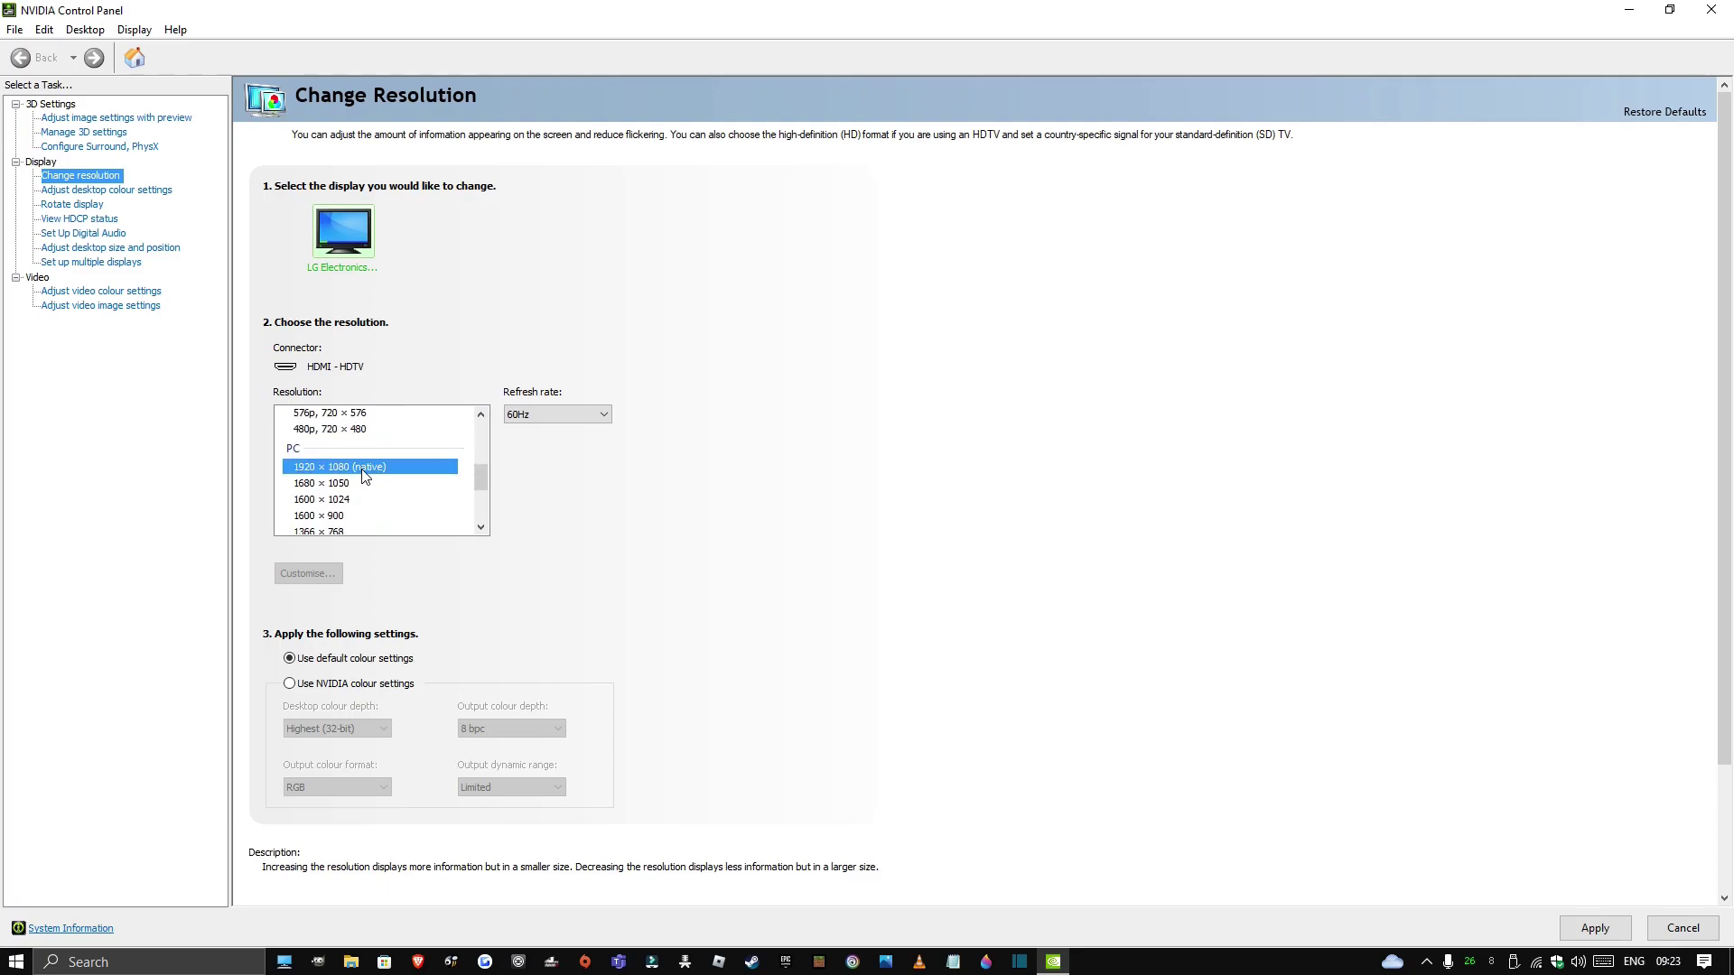
pyautogui.scroll(3, 362, 497)
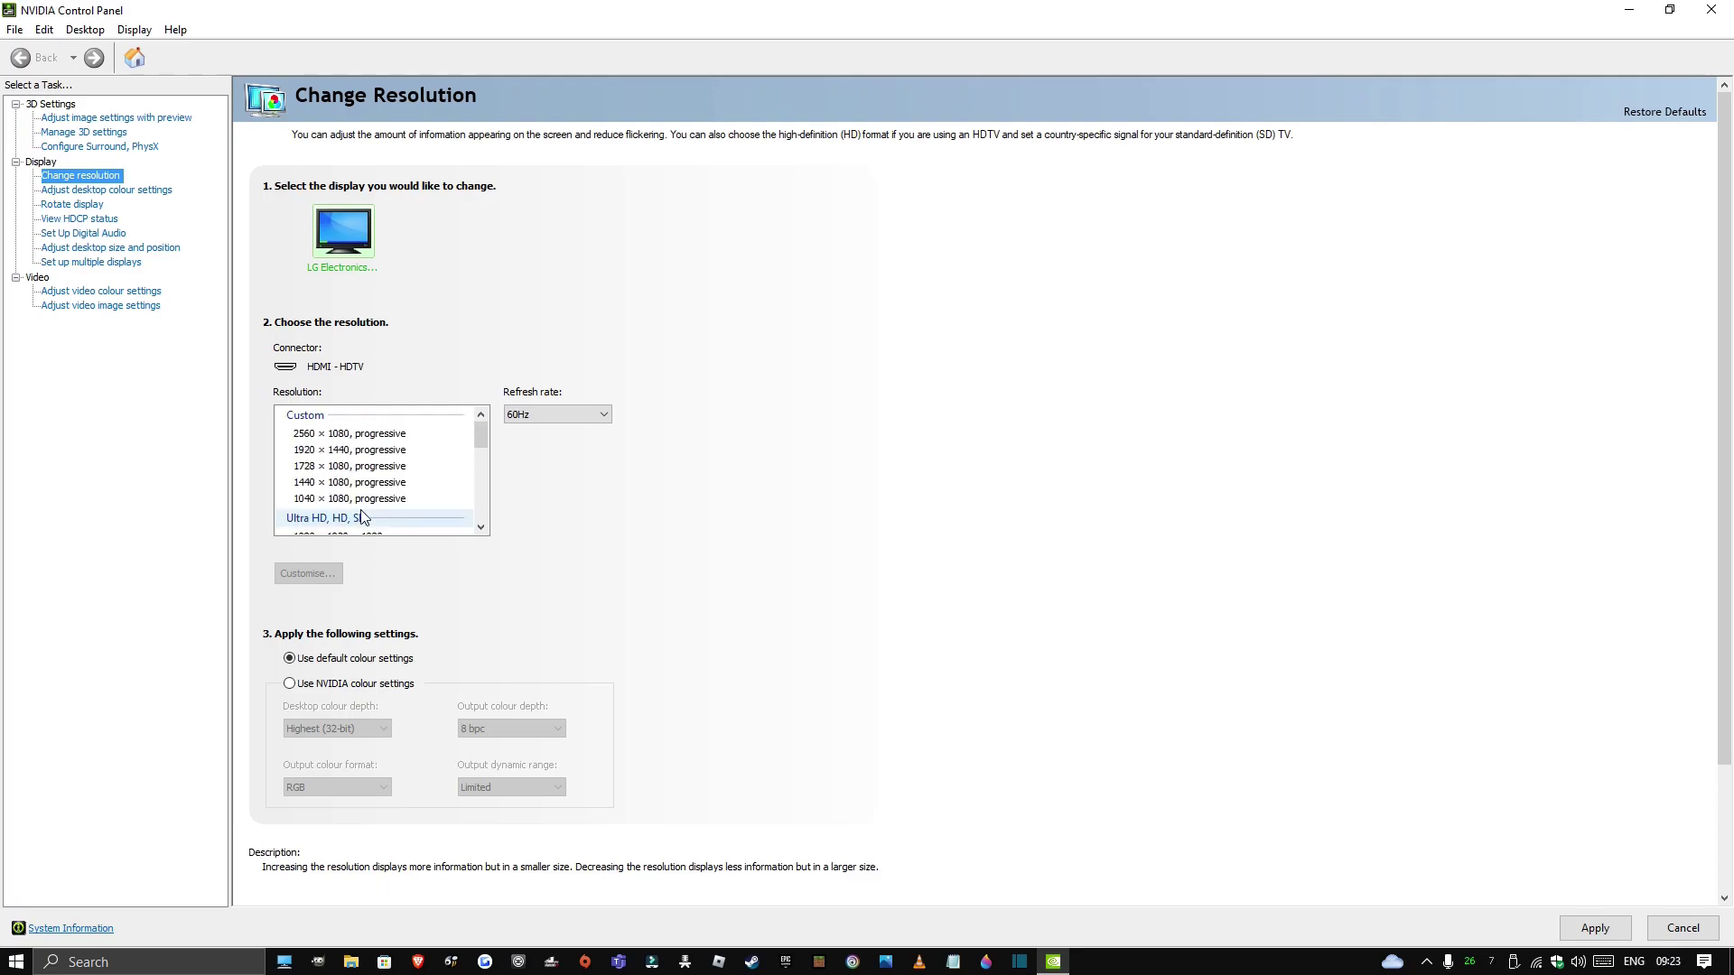
pyautogui.click(349, 437)
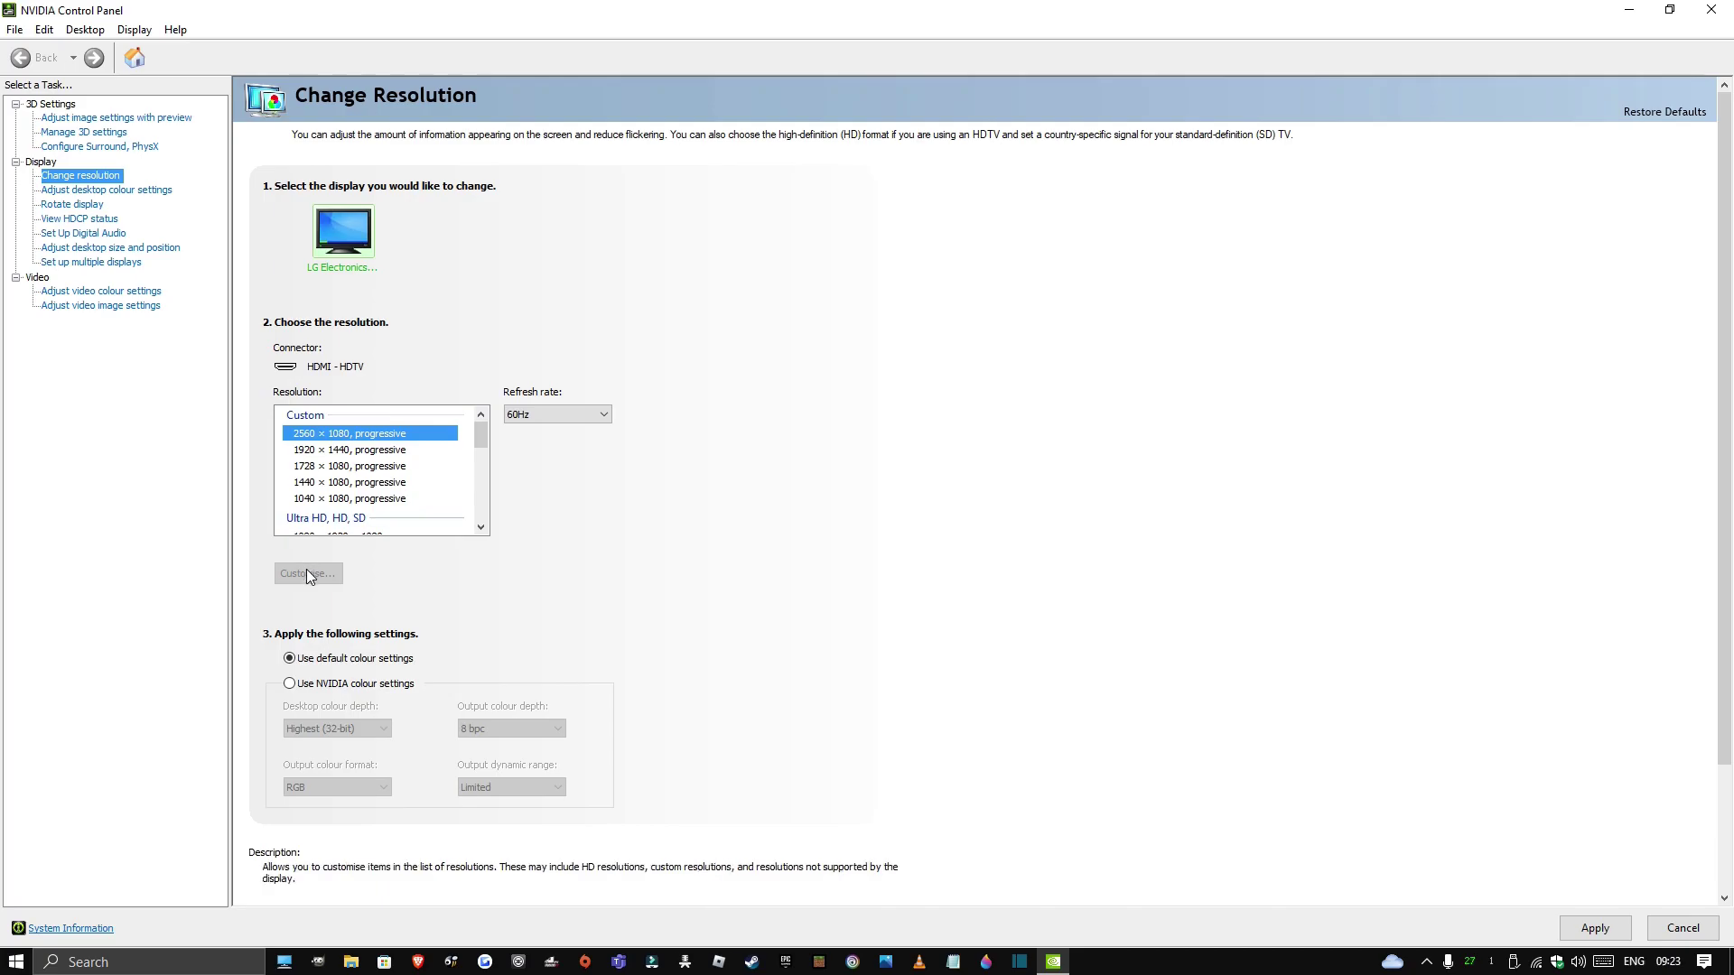
pyautogui.click(107, 191)
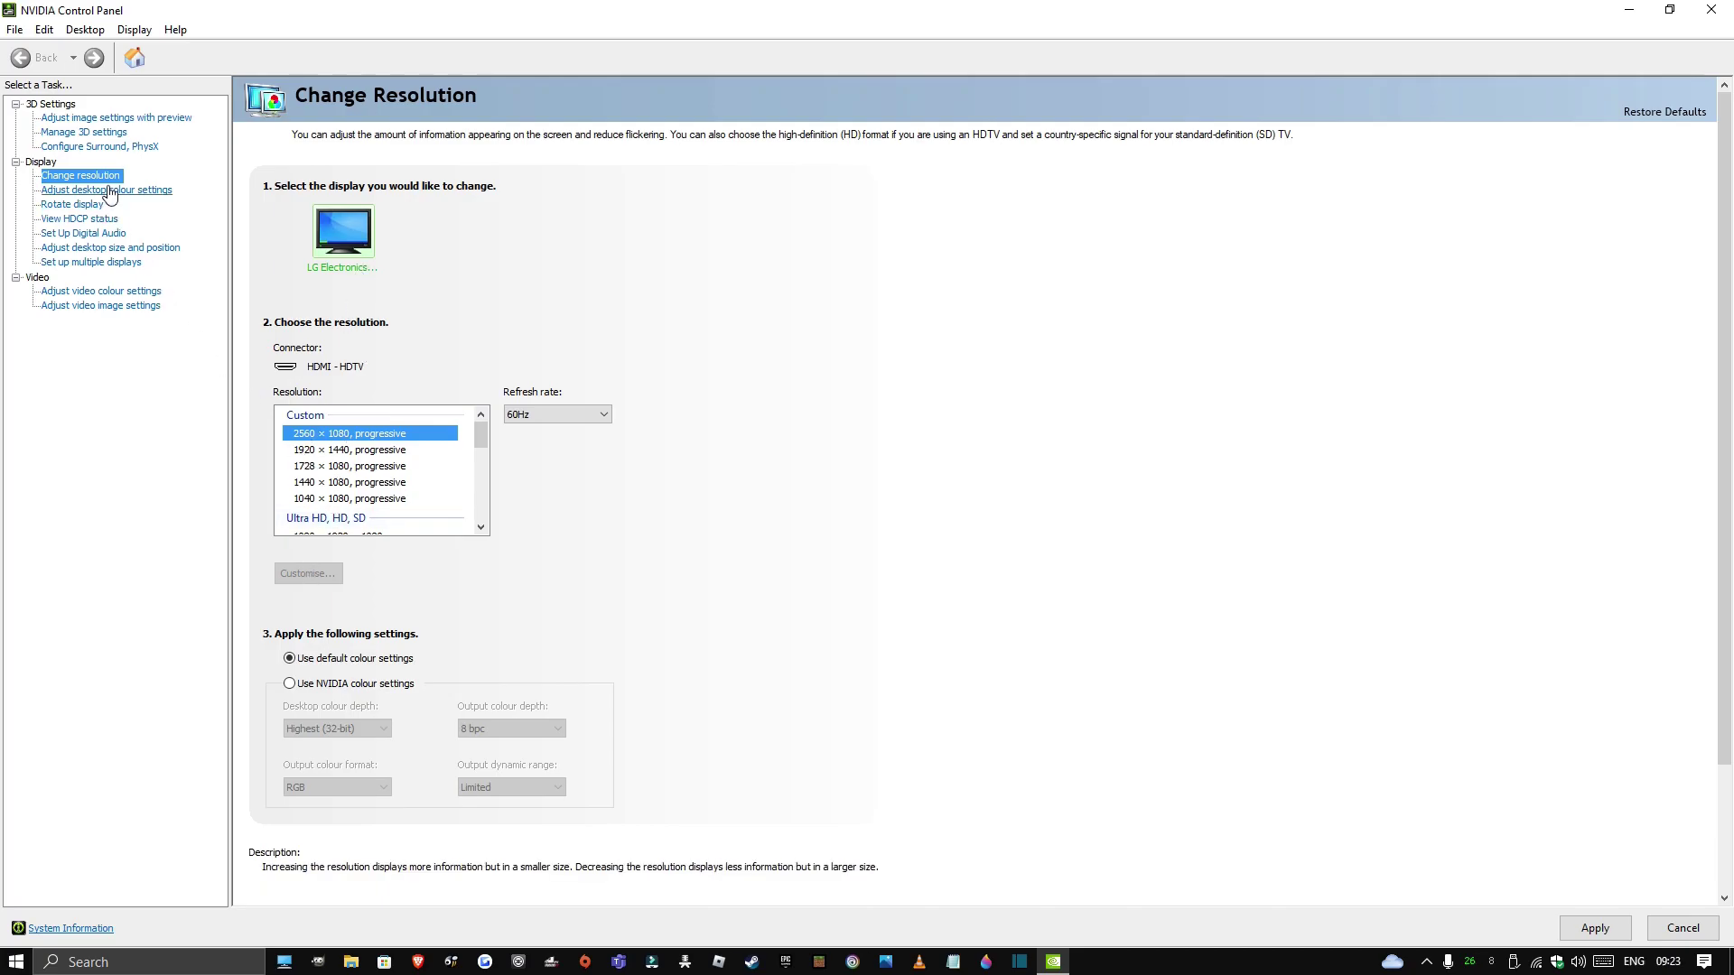
pyautogui.click(102, 177)
pyautogui.scroll(-2, 262, 501)
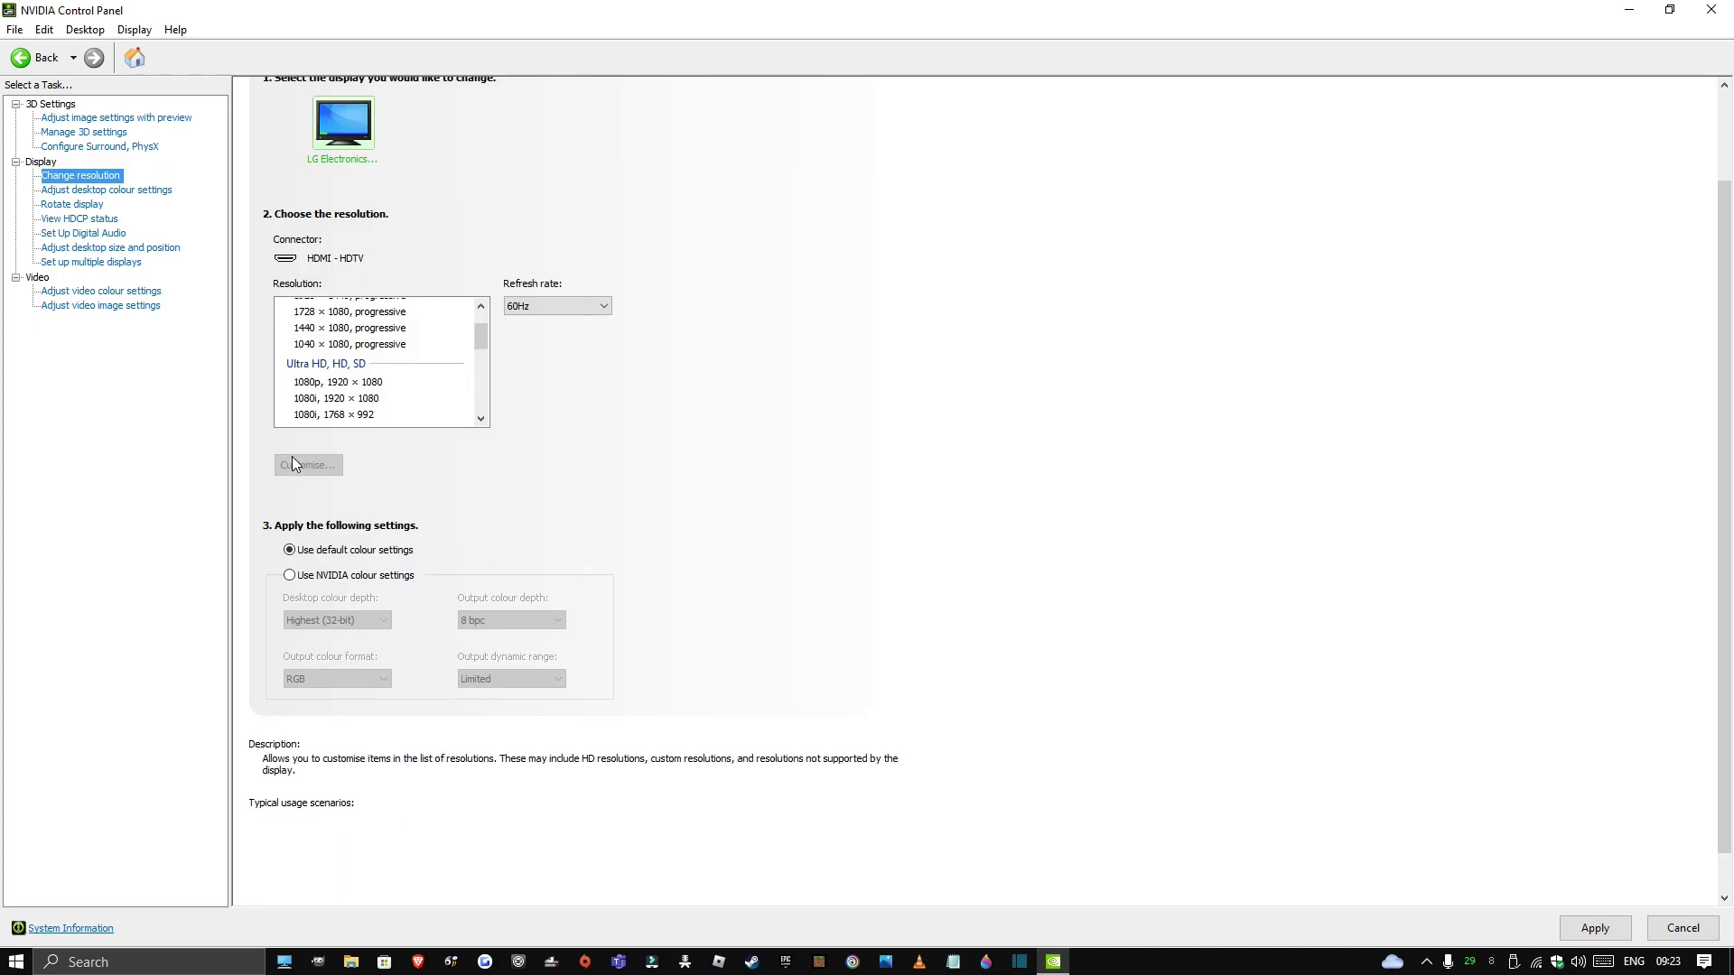
pyautogui.click(578, 308)
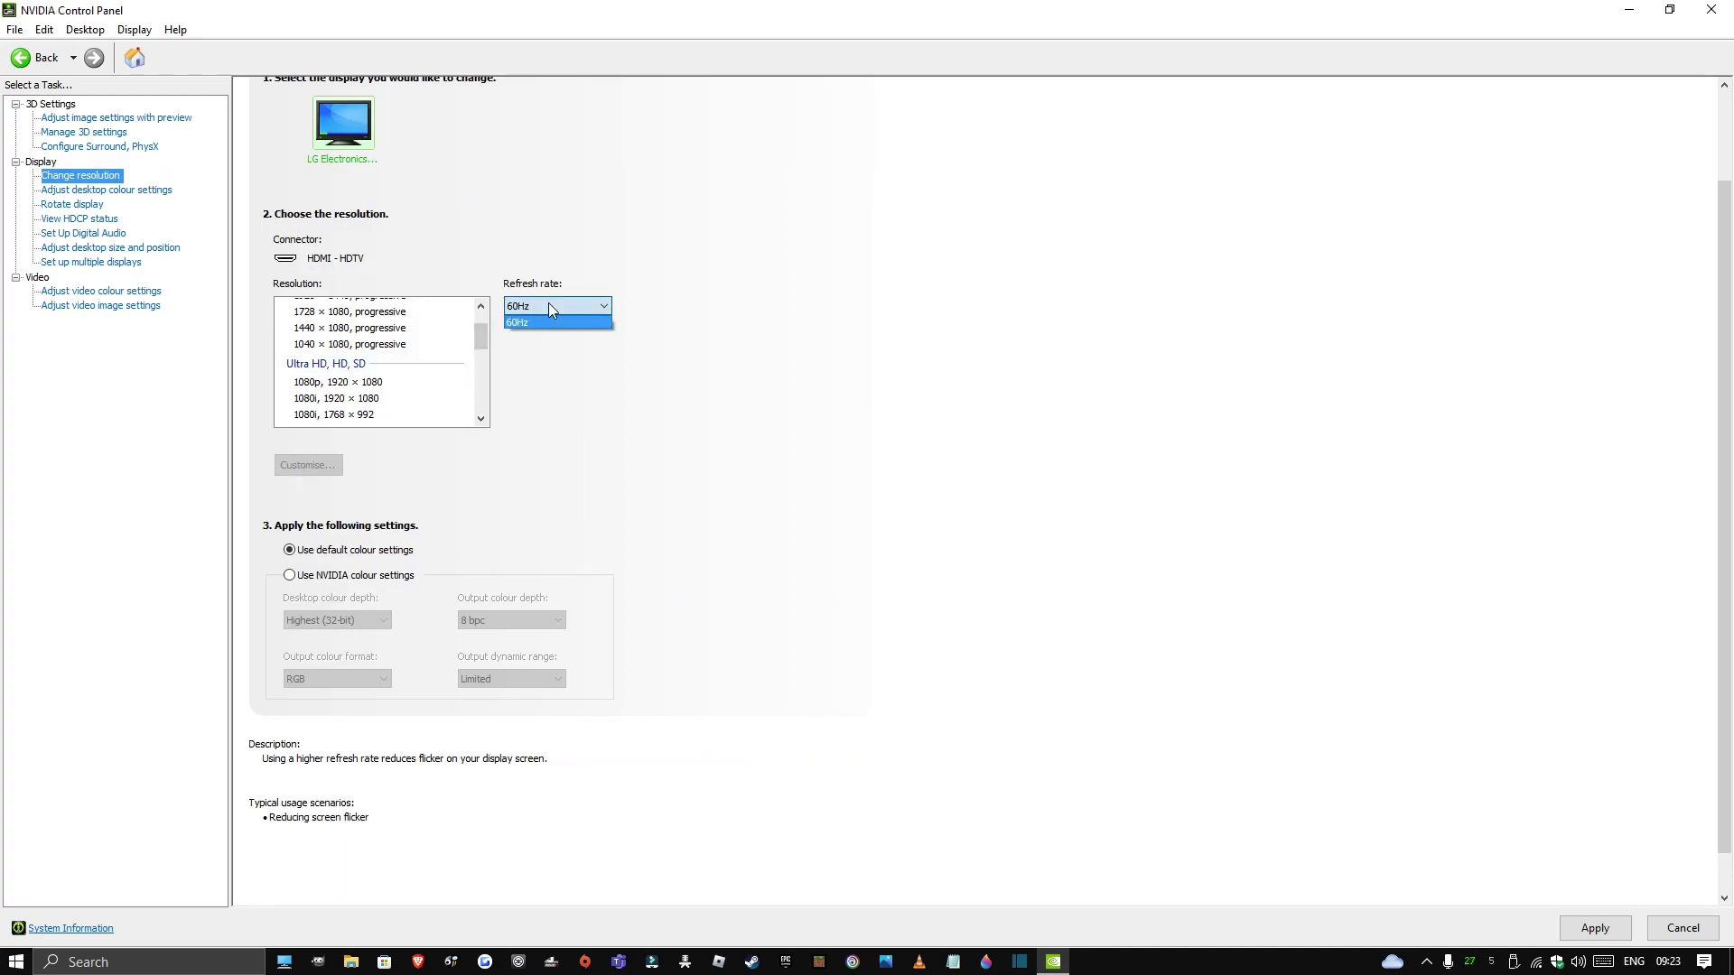
pyautogui.click(578, 307)
pyautogui.click(290, 575)
pyautogui.click(290, 550)
pyautogui.click(322, 398)
pyautogui.click(325, 382)
pyautogui.click(352, 344)
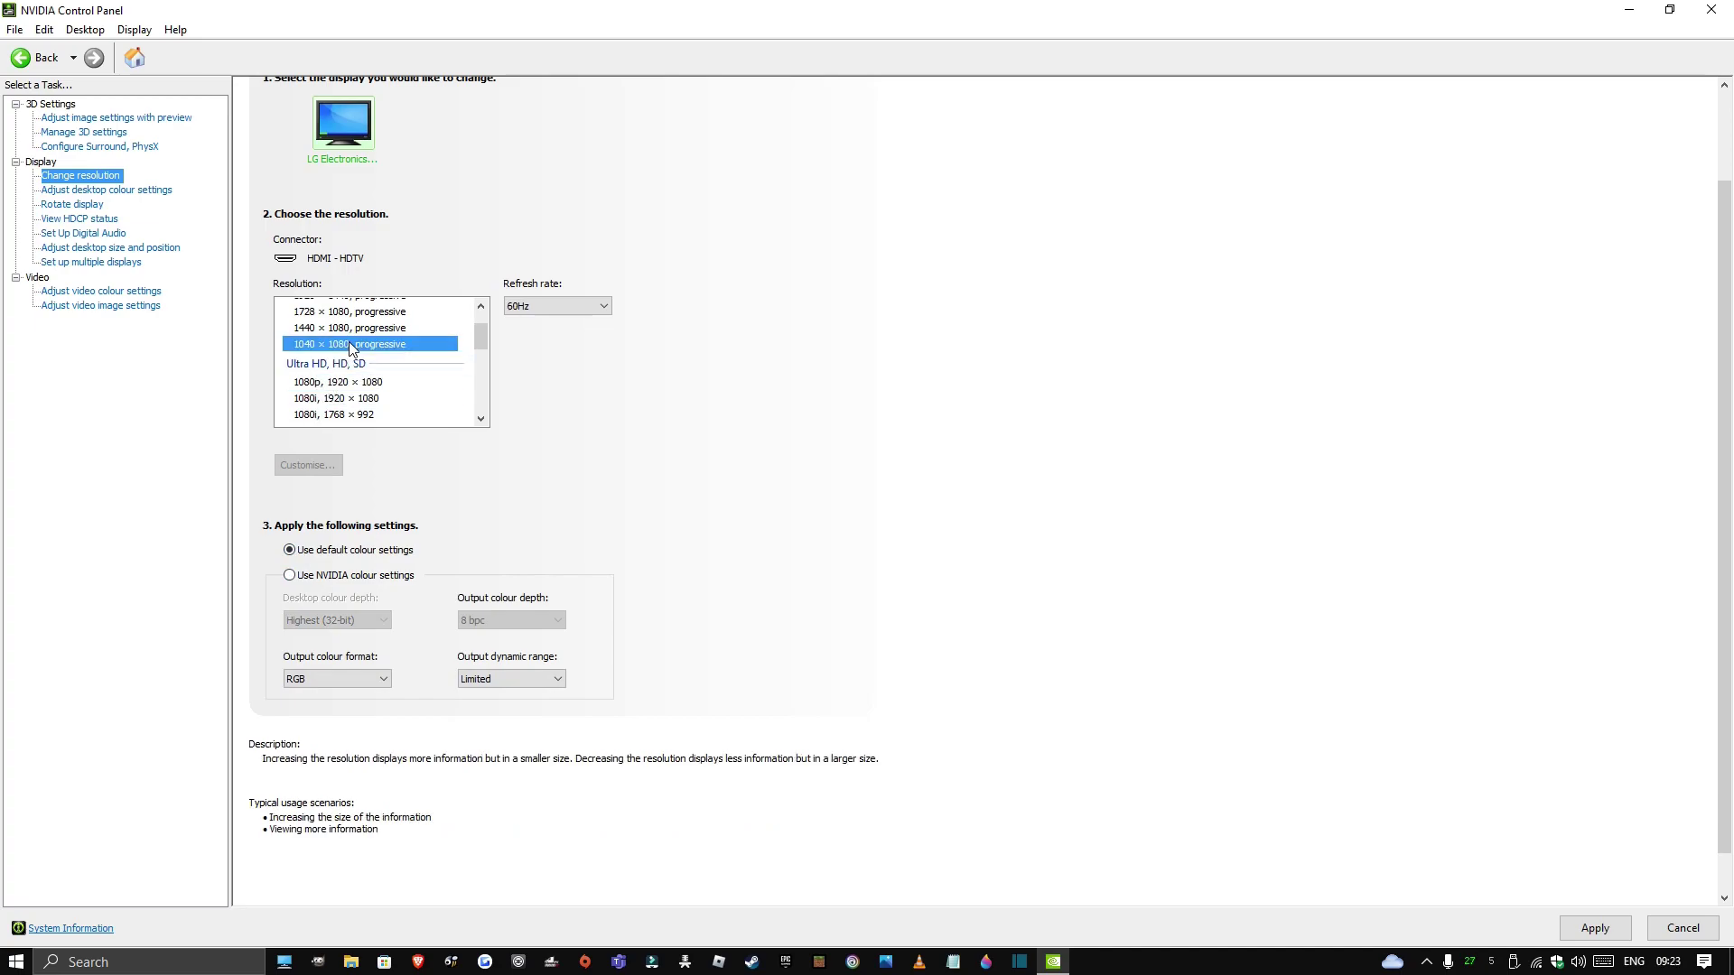
pyautogui.scroll(1, 352, 348)
pyautogui.click(348, 374)
pyautogui.click(1712, 10)
pyautogui.click(899, 522)
pyautogui.rightClick(897, 517)
pyautogui.click(971, 682)
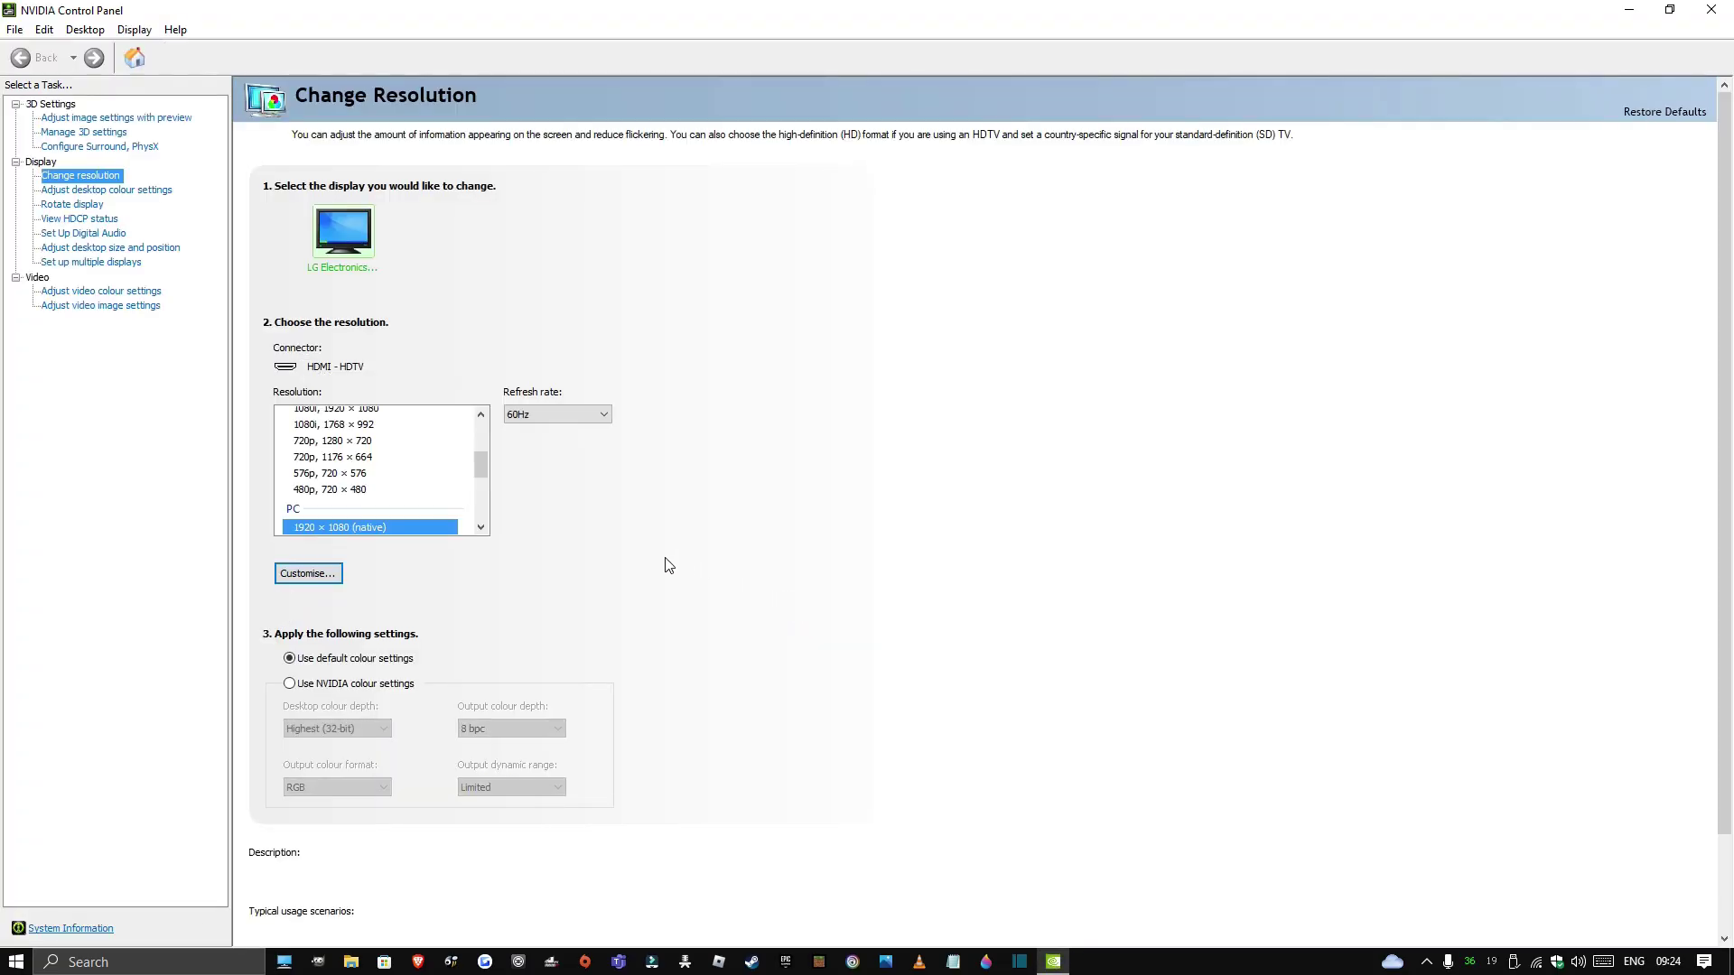
pyautogui.click(318, 578)
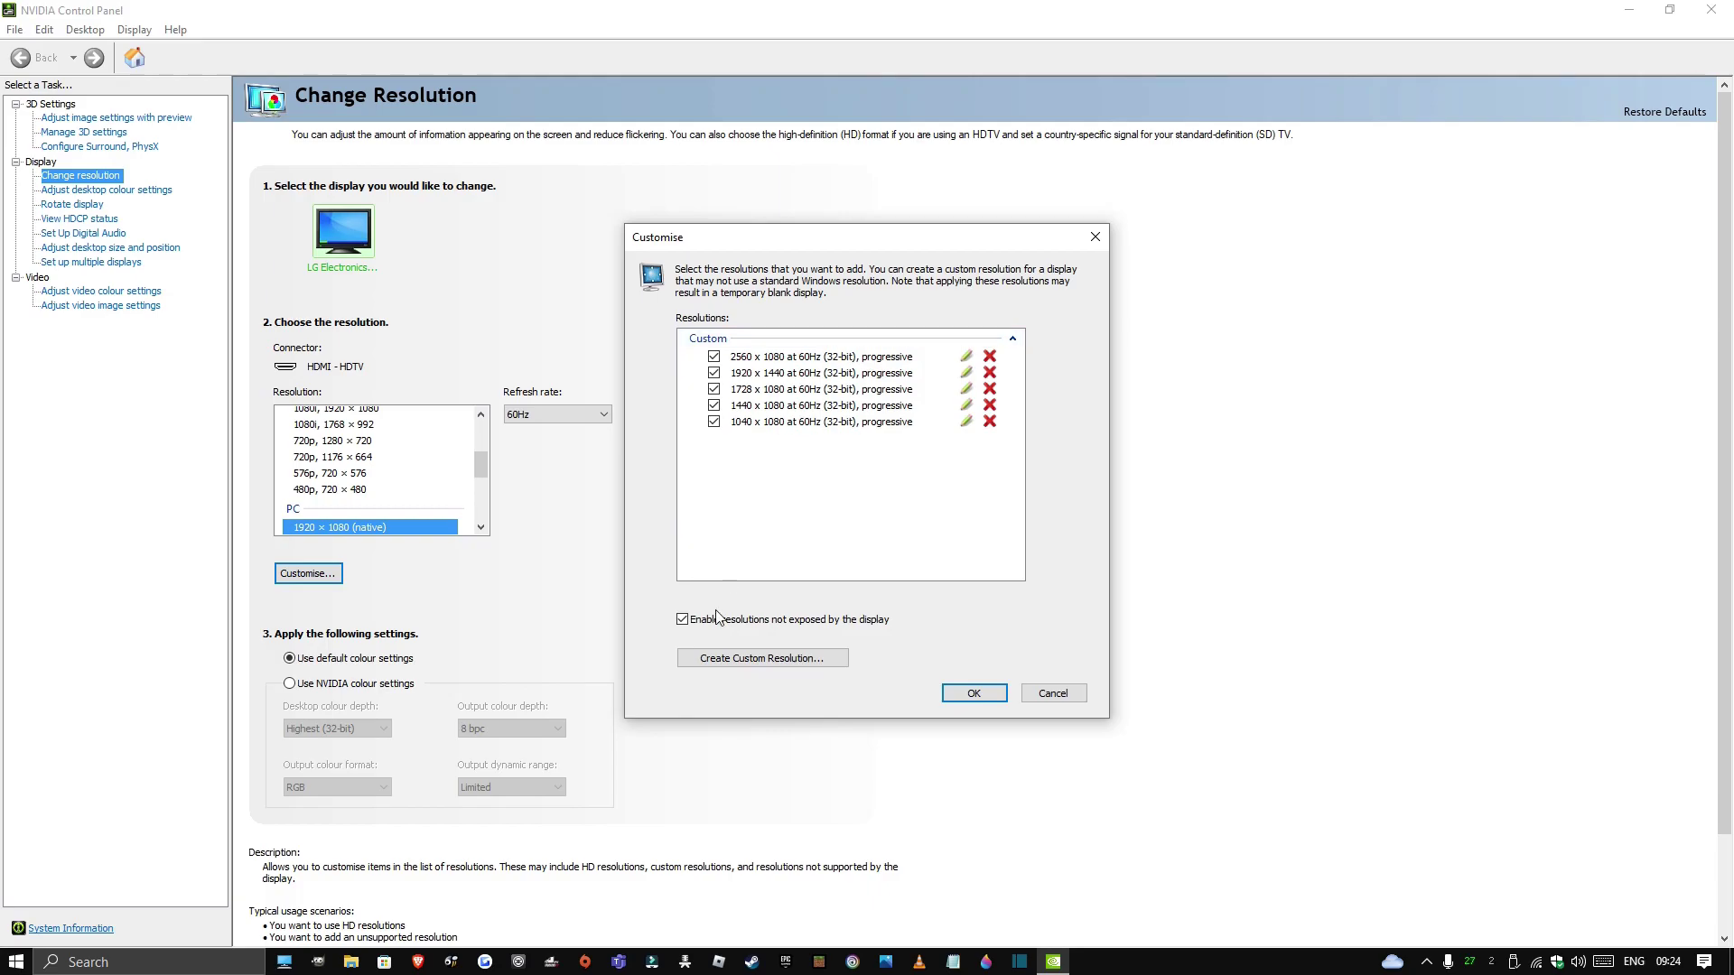
# Reopen Create Custom Resolution from Customise, prefilled with 1920 × 1080 at 60 Hz progressive
pyautogui.click(752, 662)
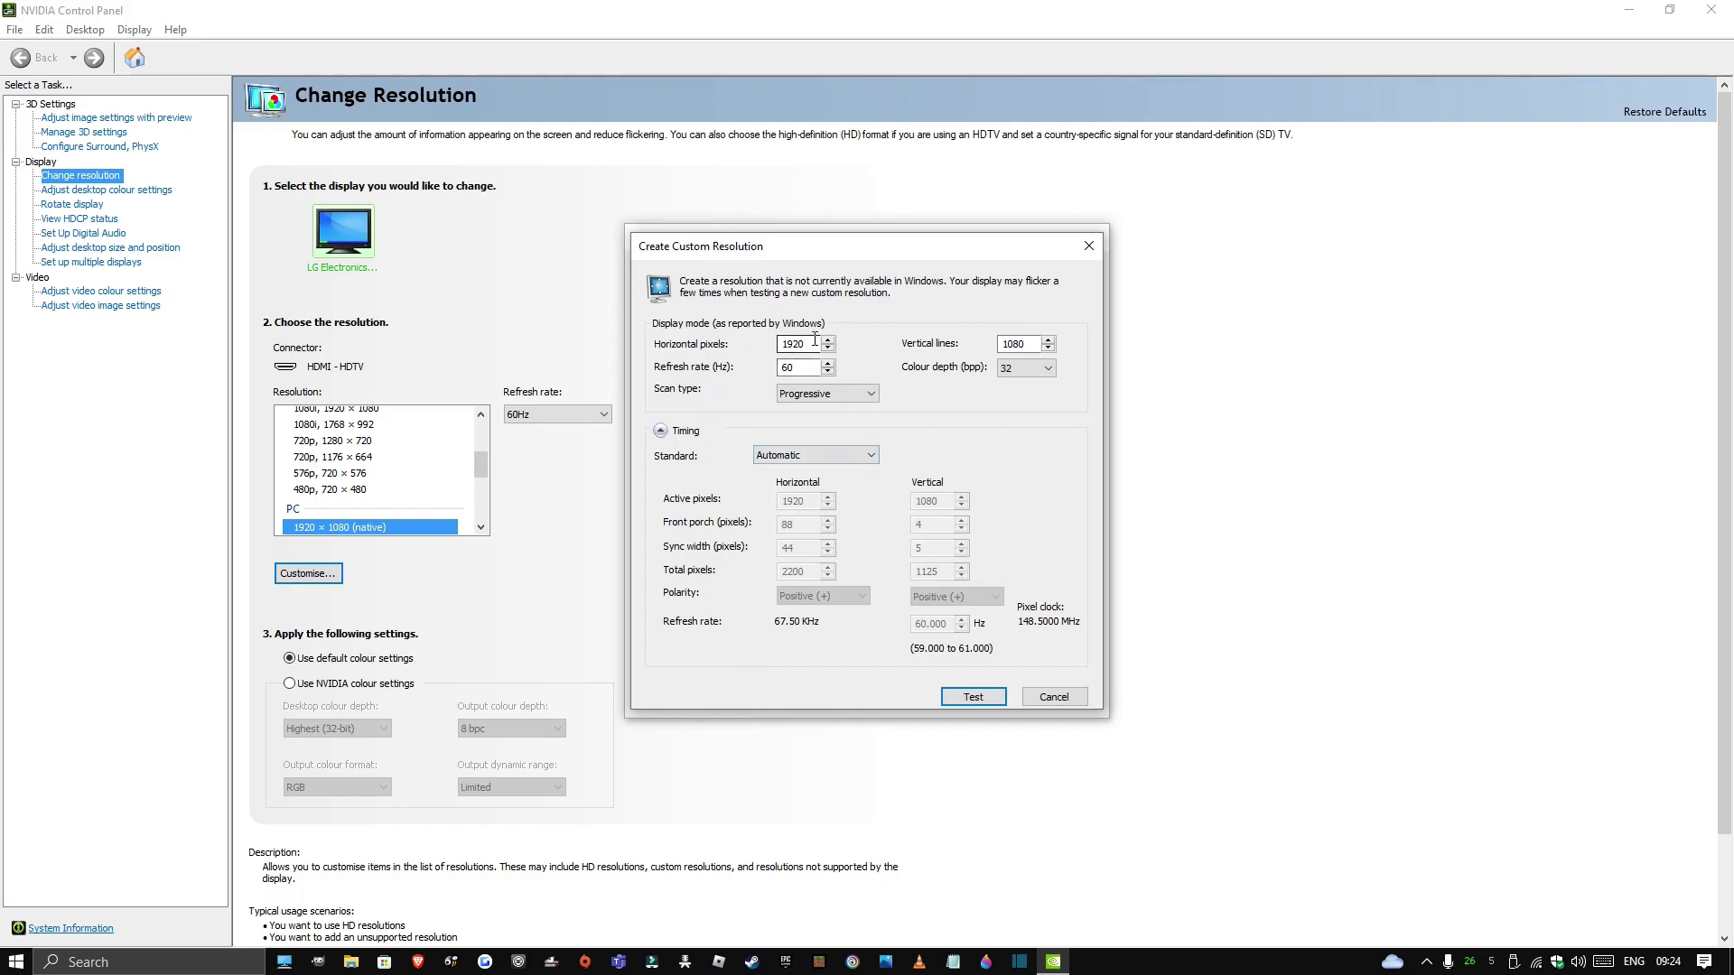
pyautogui.click(1052, 696)
pyautogui.click(491, 465)
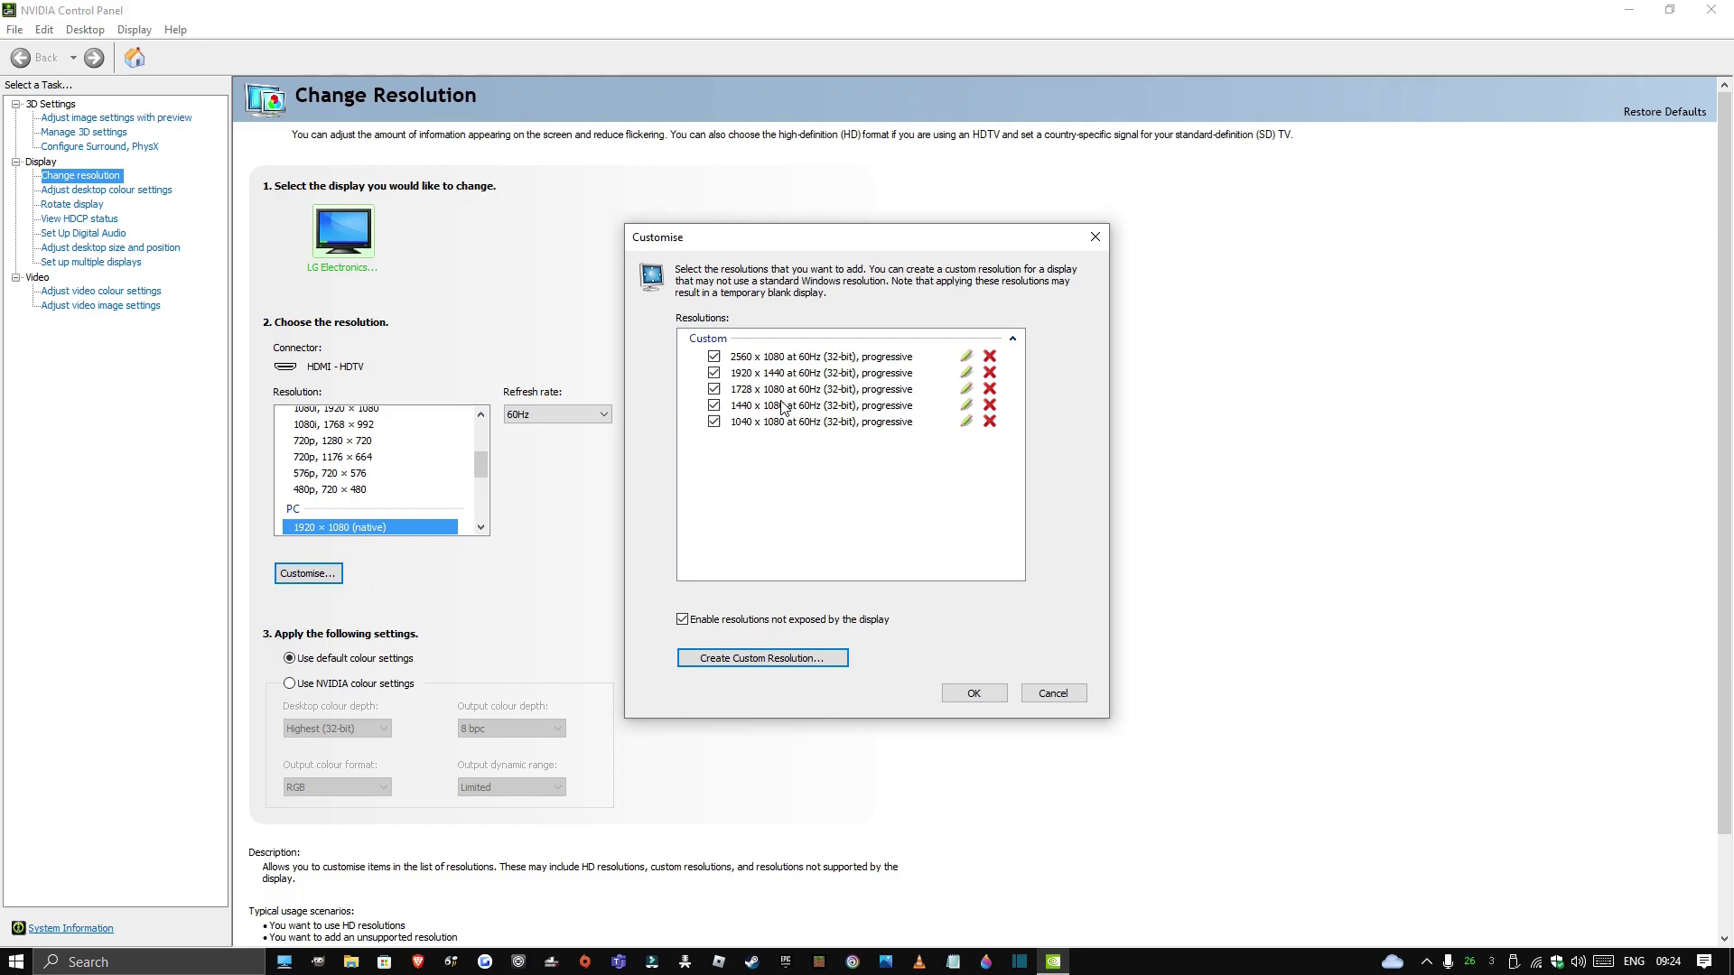
pyautogui.click(817, 657)
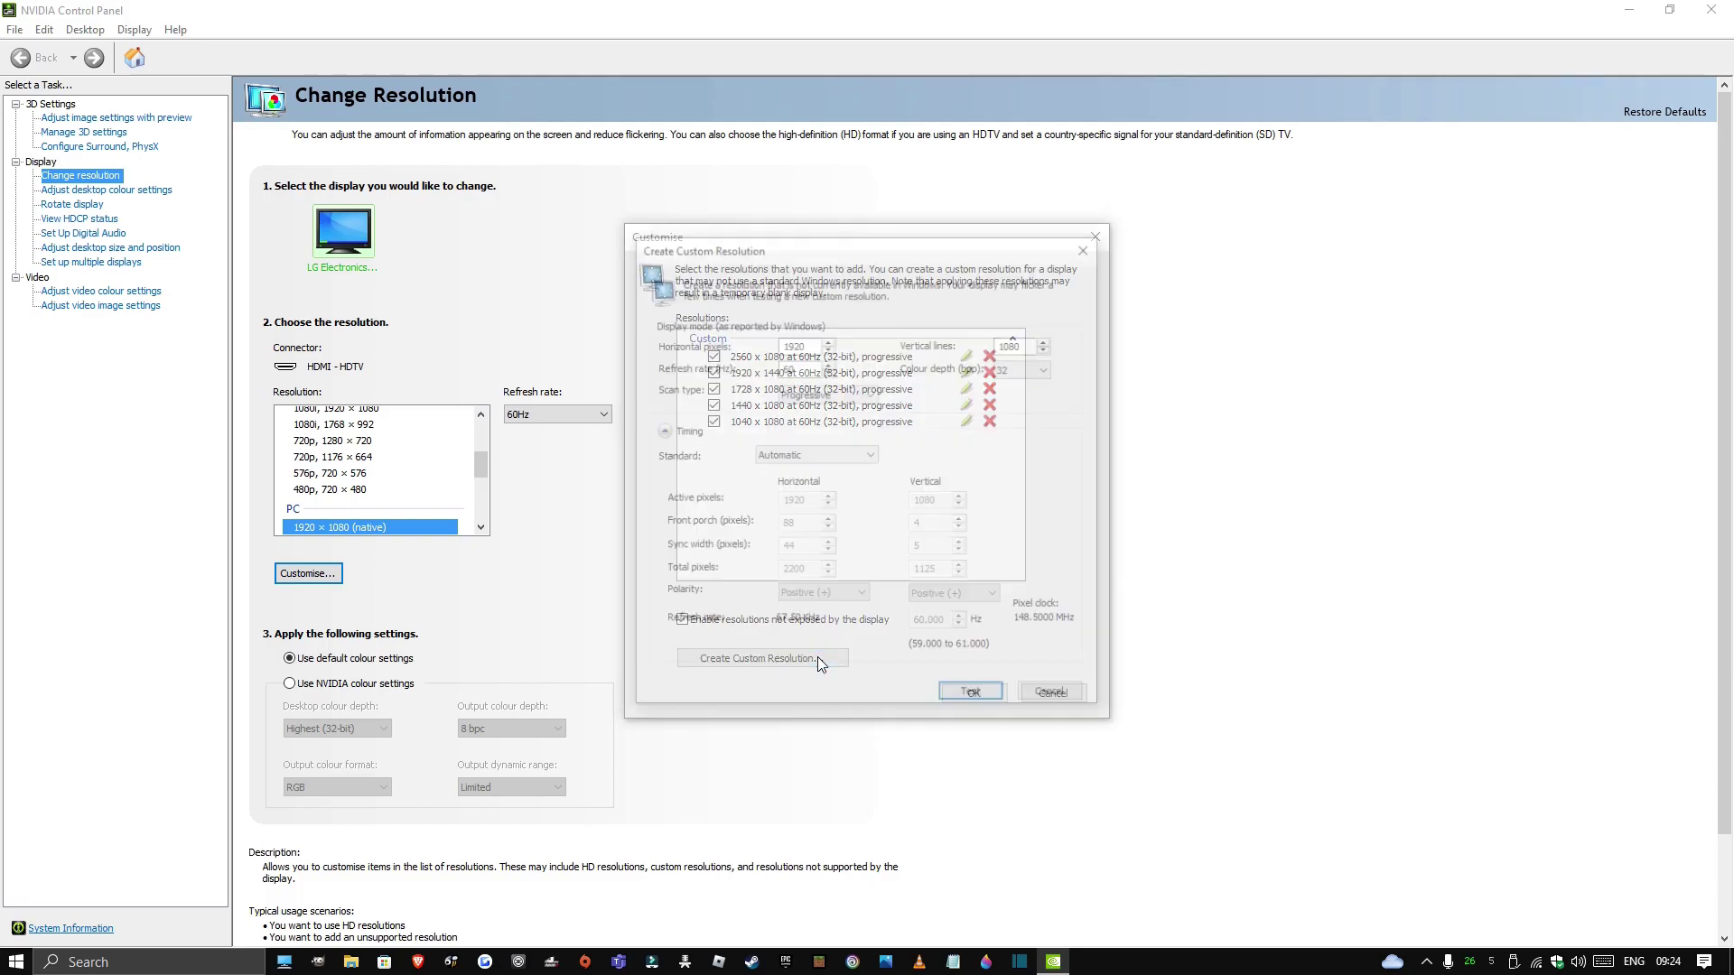
# Enter 1440 horizontal pixels, test it, dismiss the duplicate-resolution message, and close the creator
pyautogui.click(803, 344)
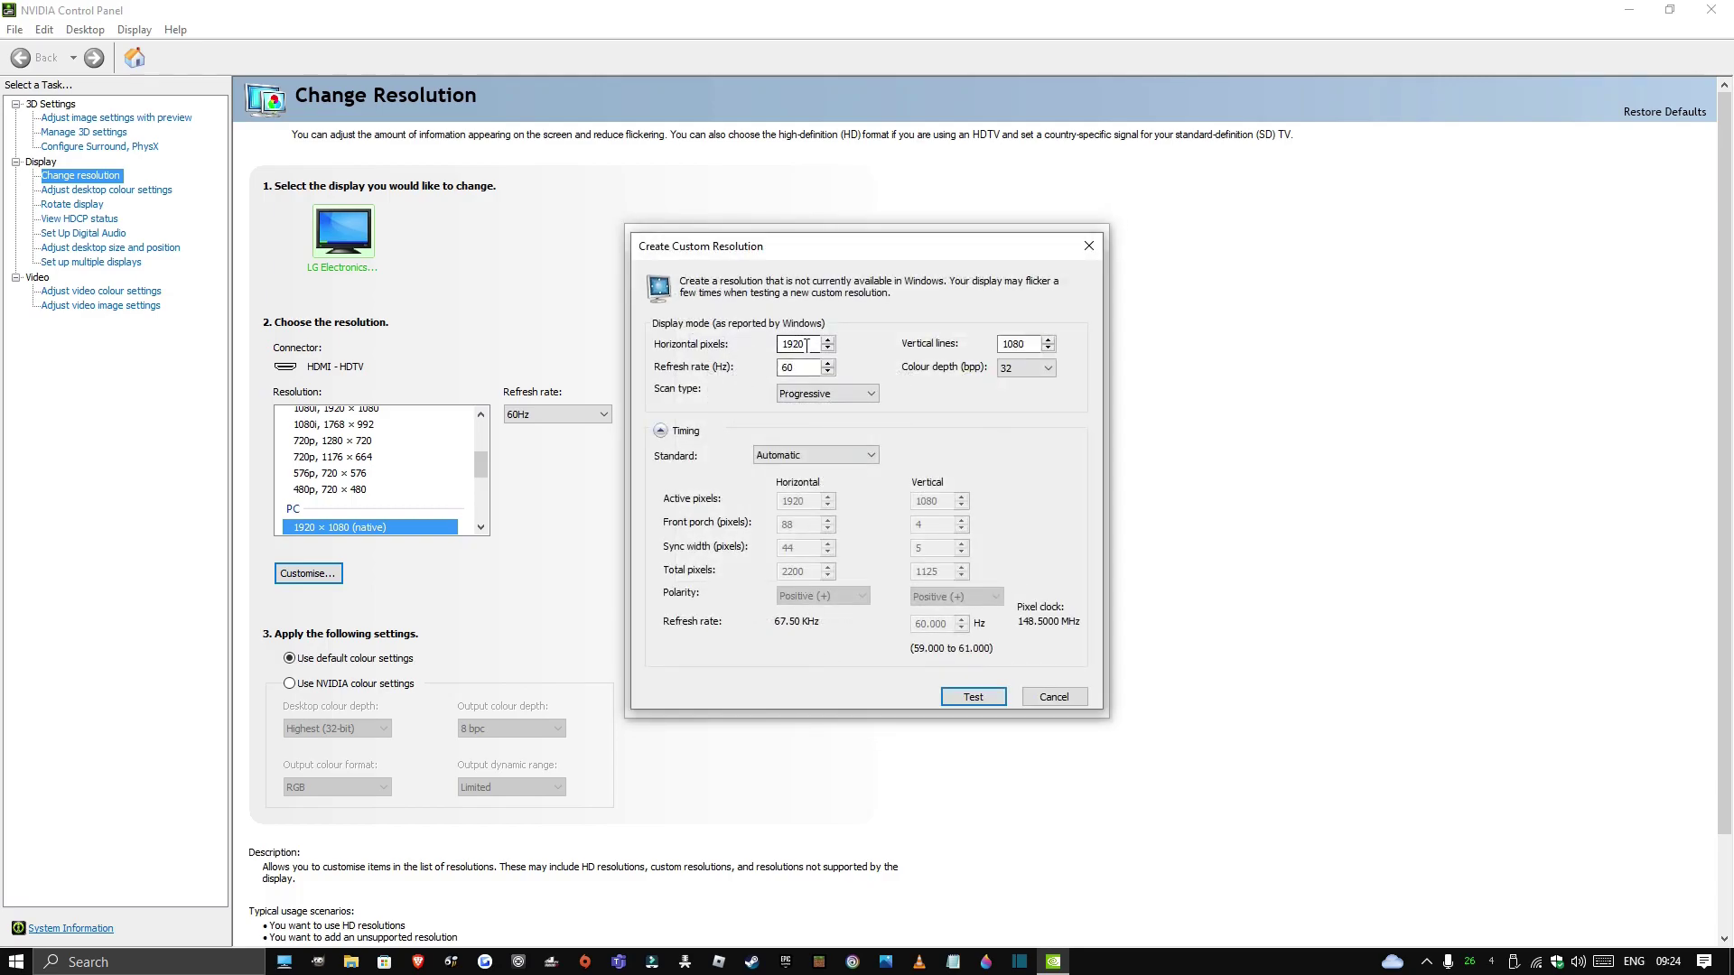
pyautogui.click(1022, 341)
pyautogui.moveTo(810, 345); pyautogui.dragTo(782, 346)
pyautogui.write('1')
pyautogui.click(975, 697)
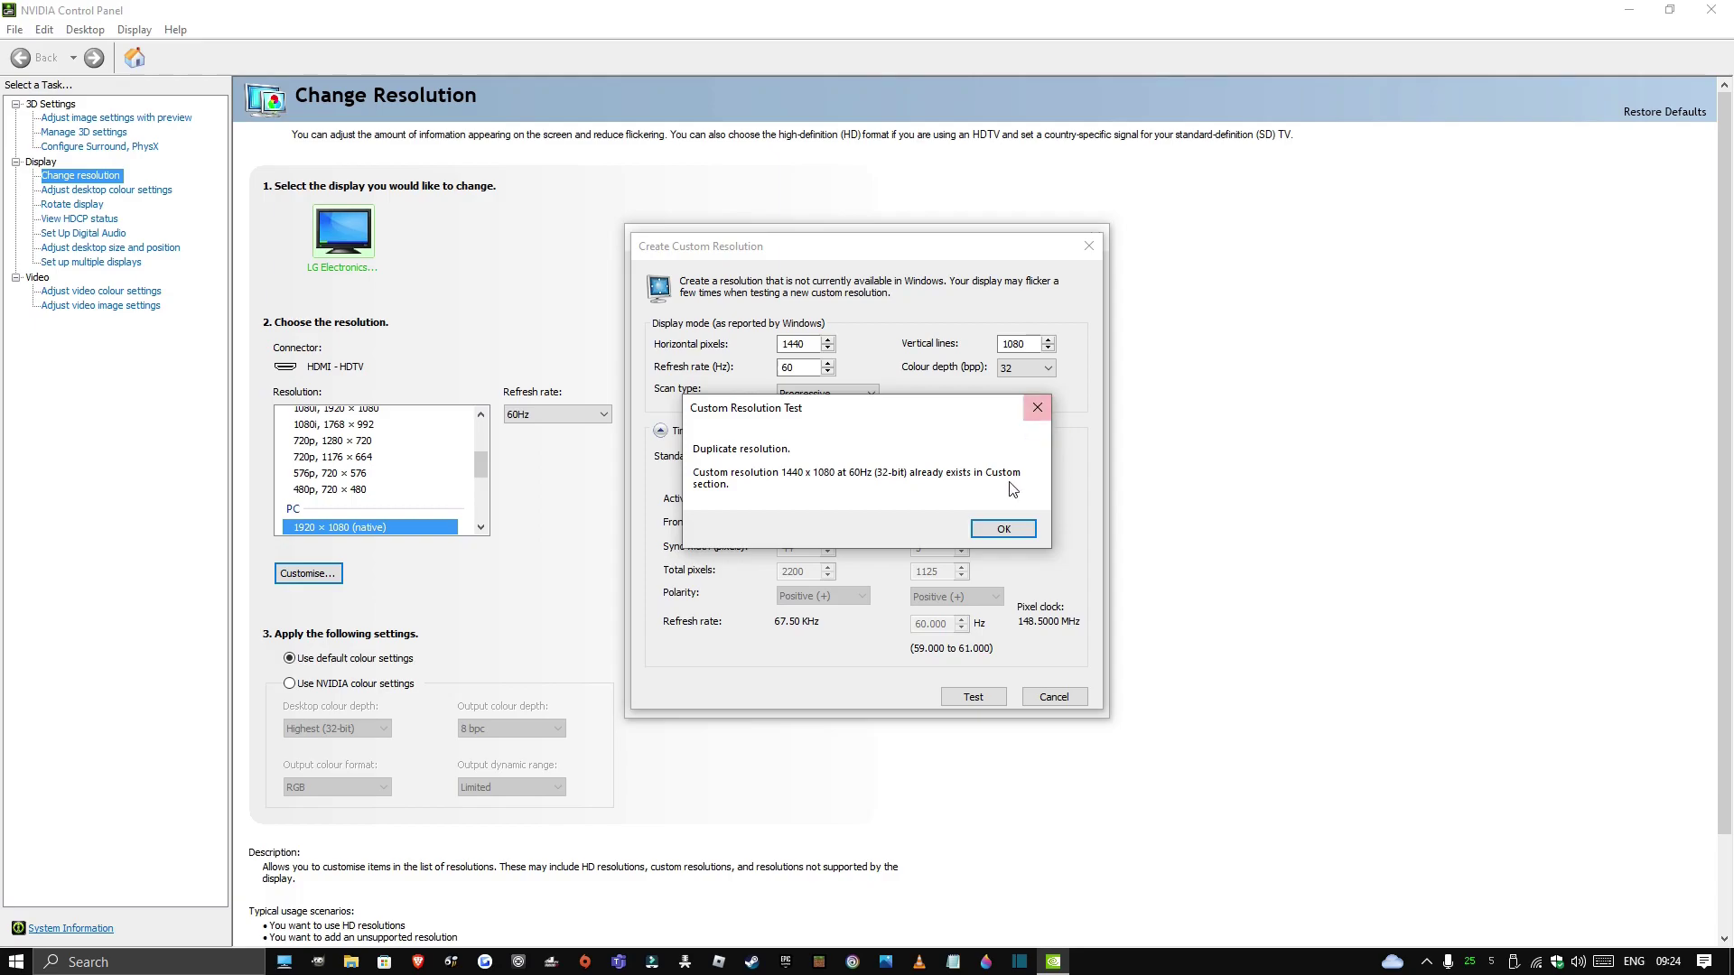
pyautogui.click(1003, 529)
pyautogui.click(971, 697)
pyautogui.click(1000, 530)
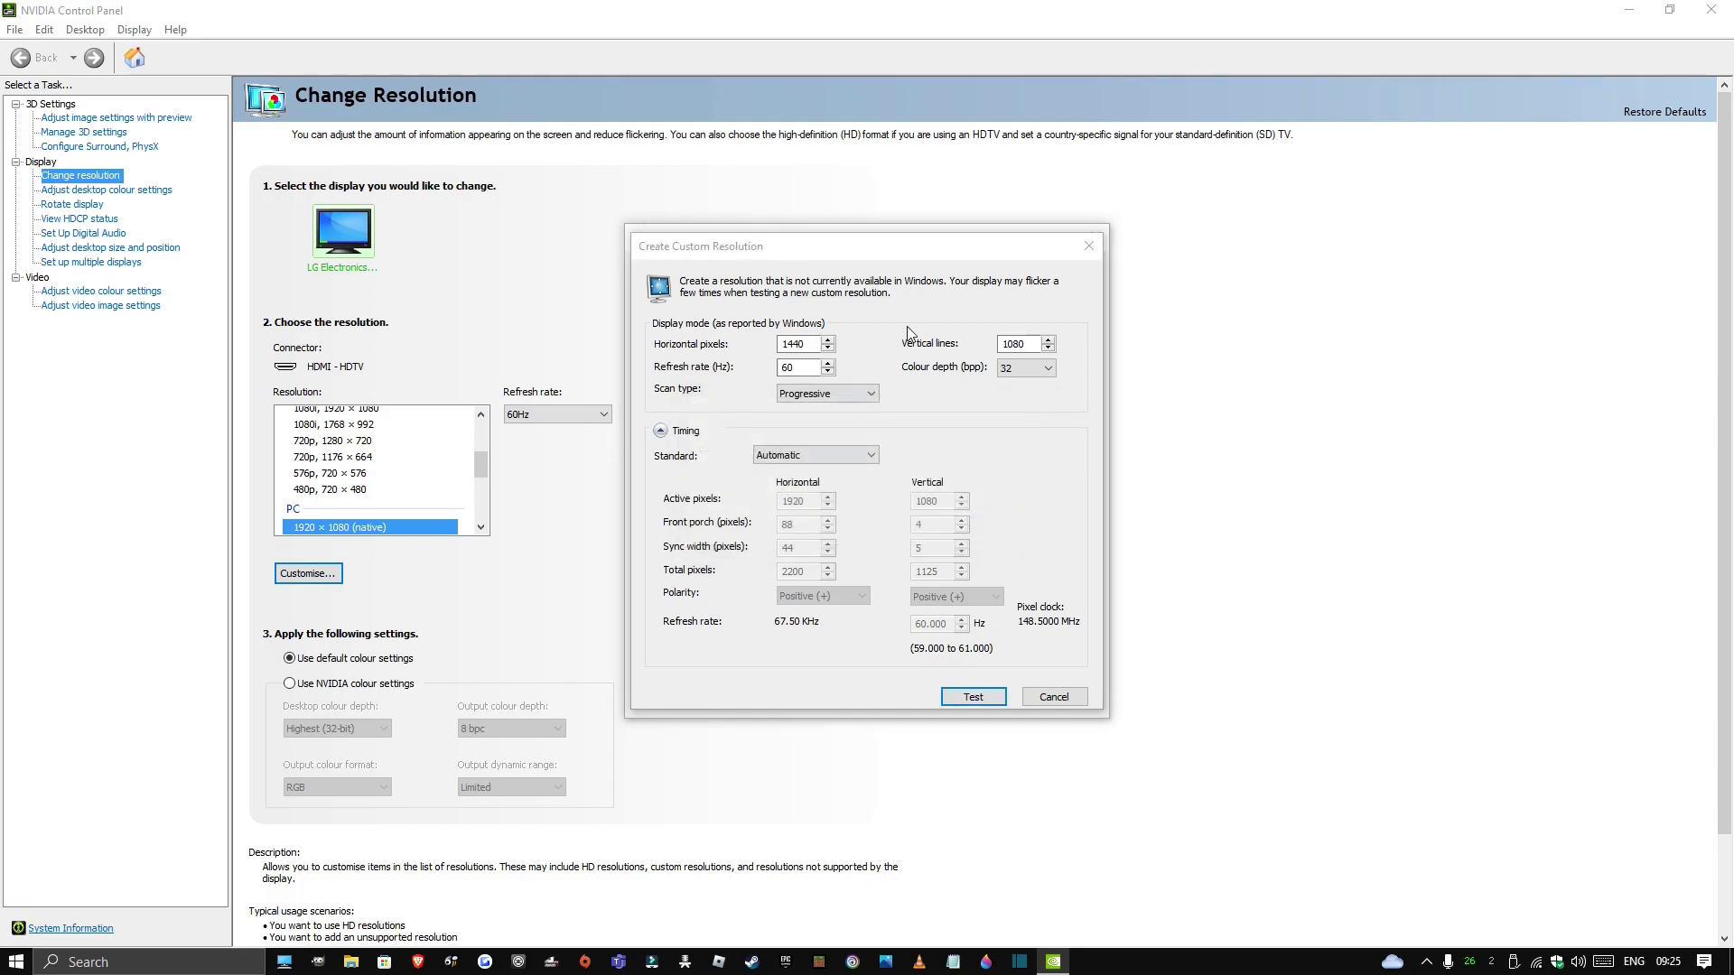
pyautogui.click(1089, 245)
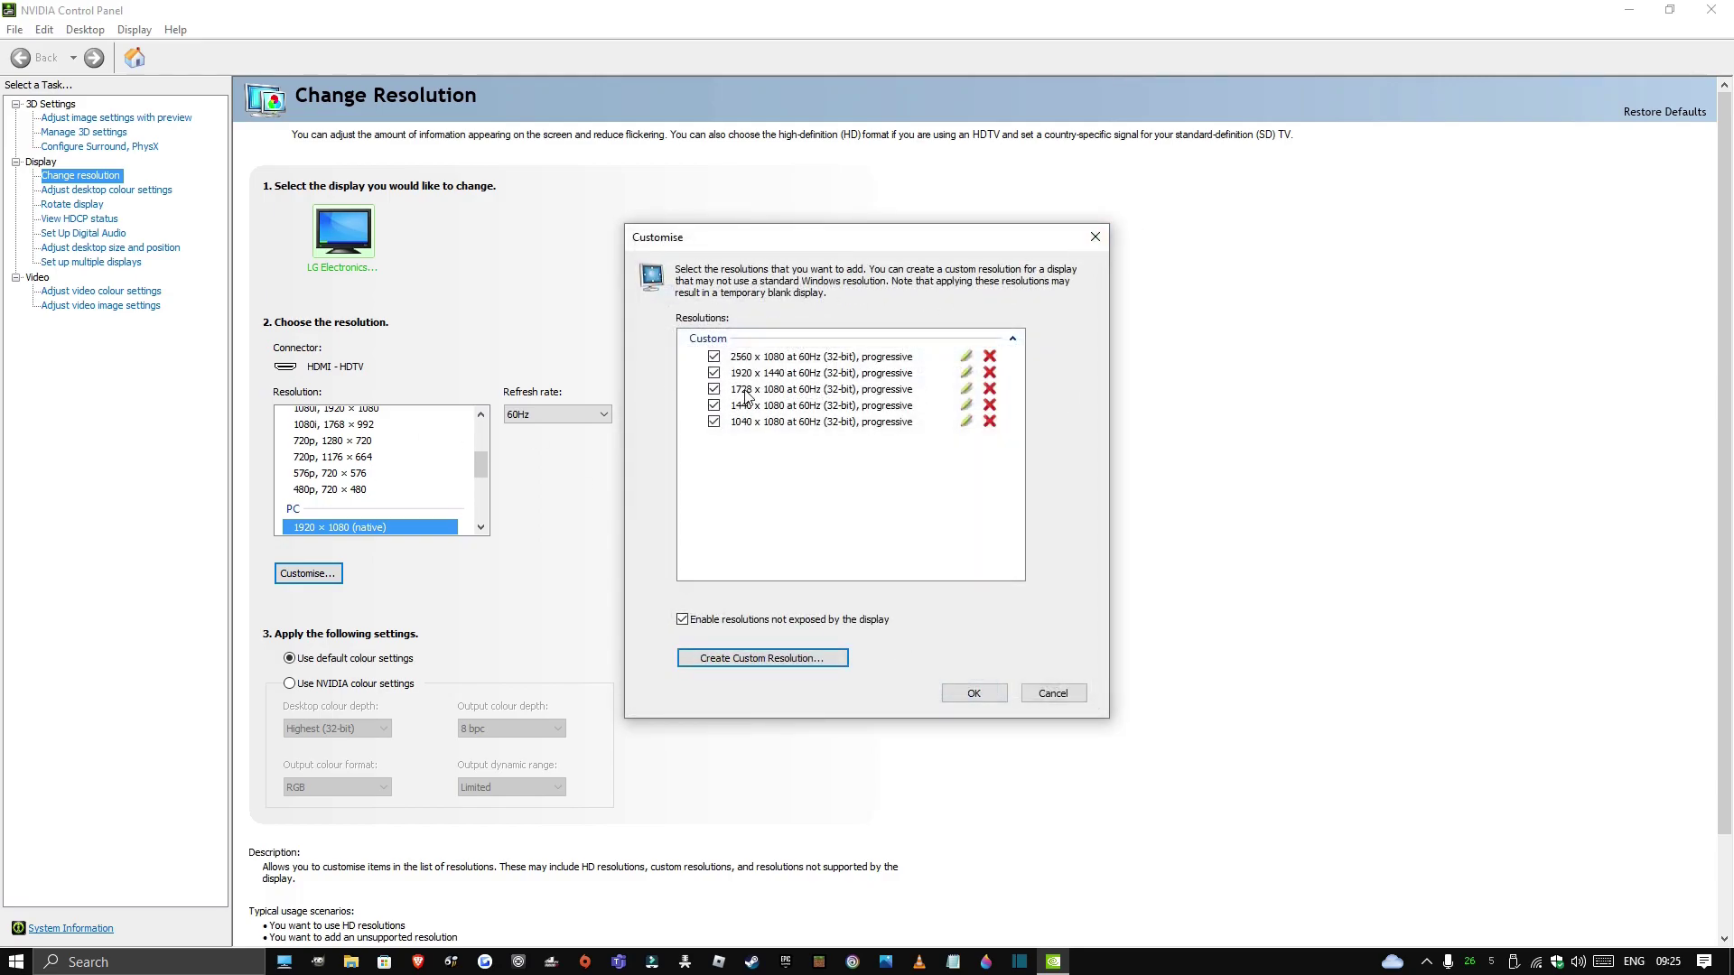
# Close Customise, then apply the 1440 × 1080 custom resolution and keep it
pyautogui.click(1095, 237)
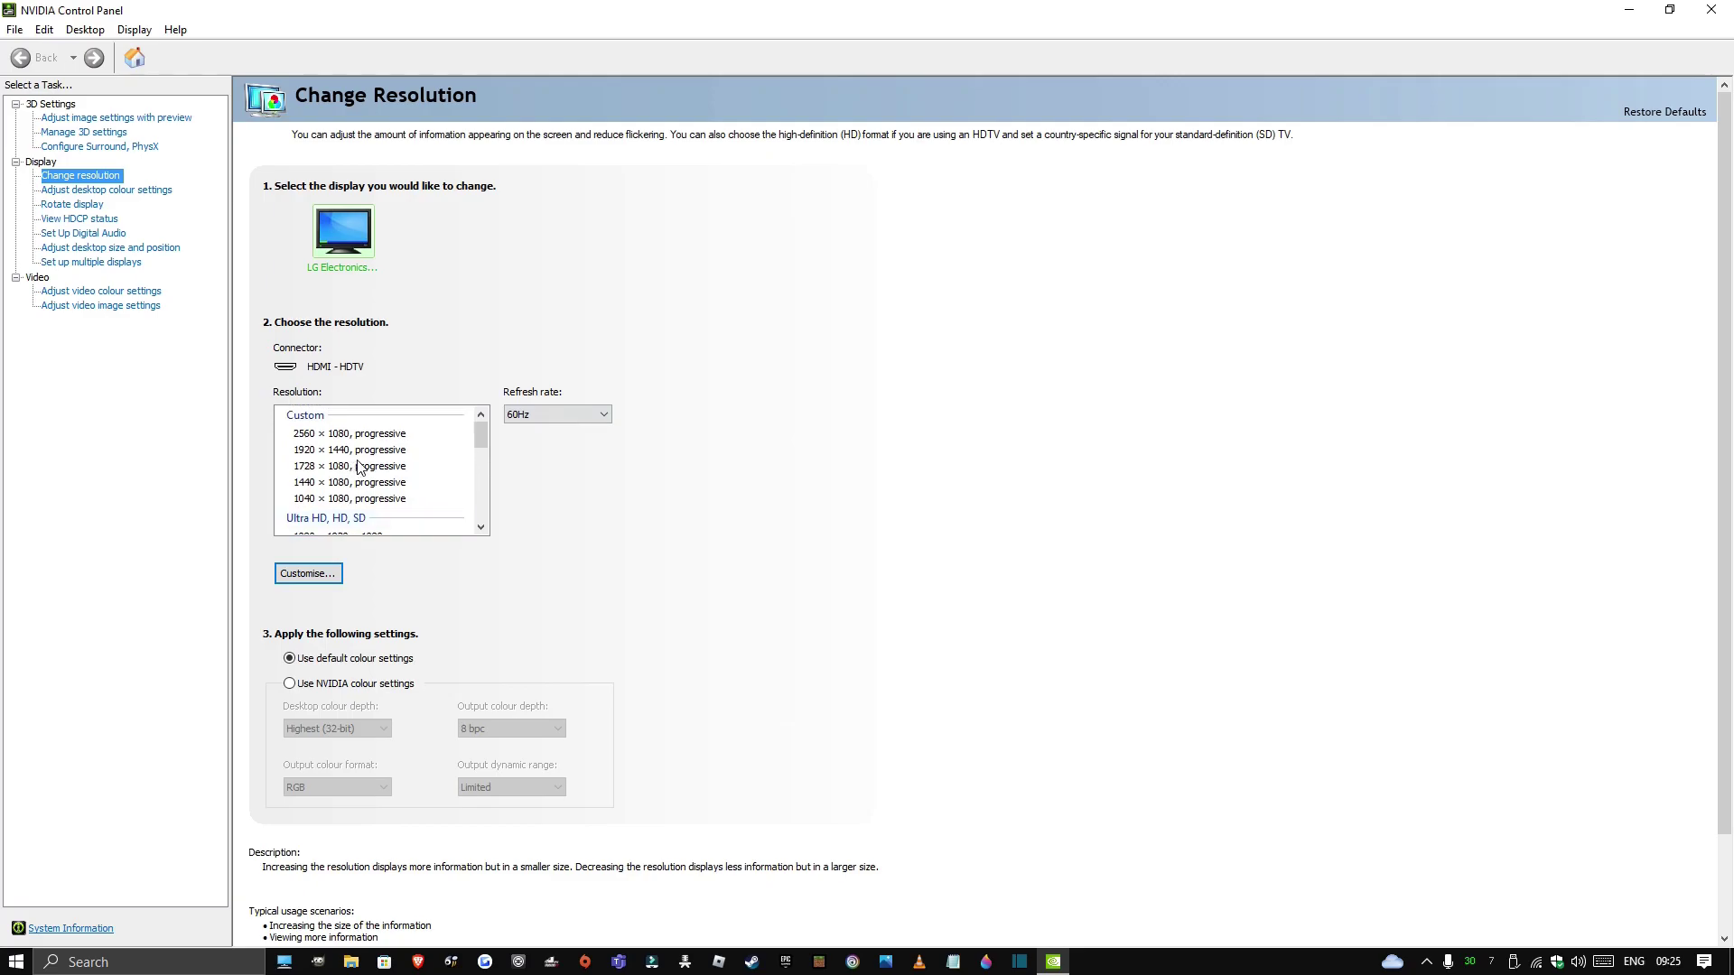
pyautogui.click(343, 485)
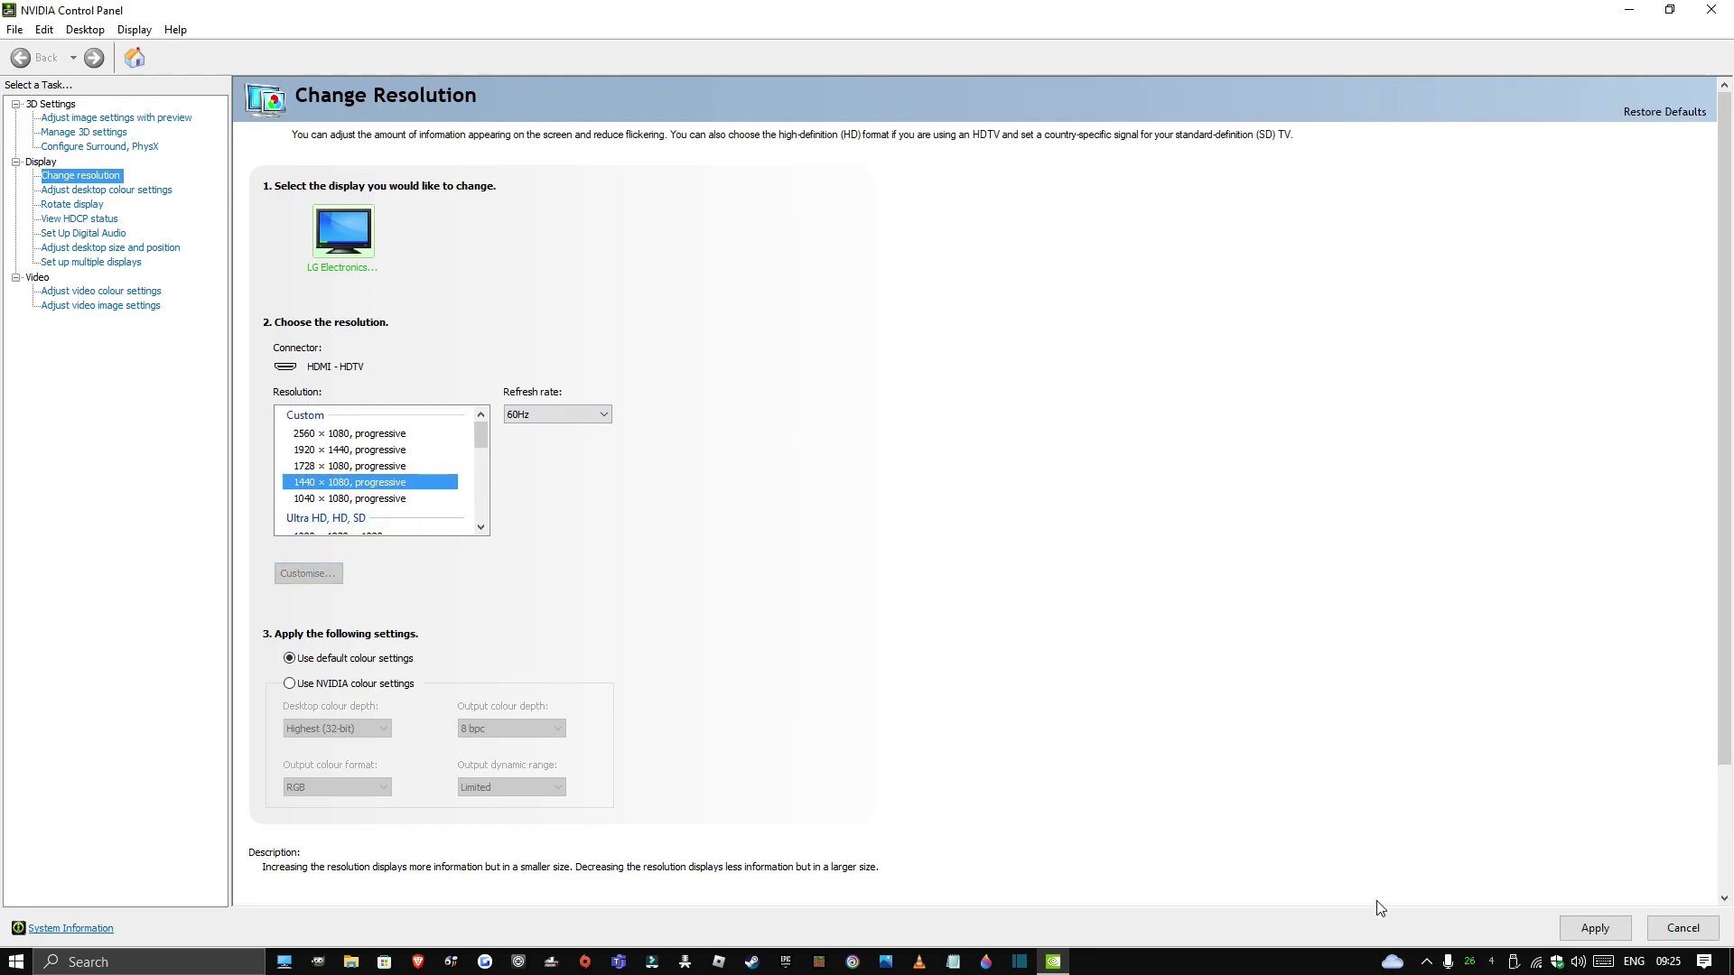
pyautogui.click(1595, 928)
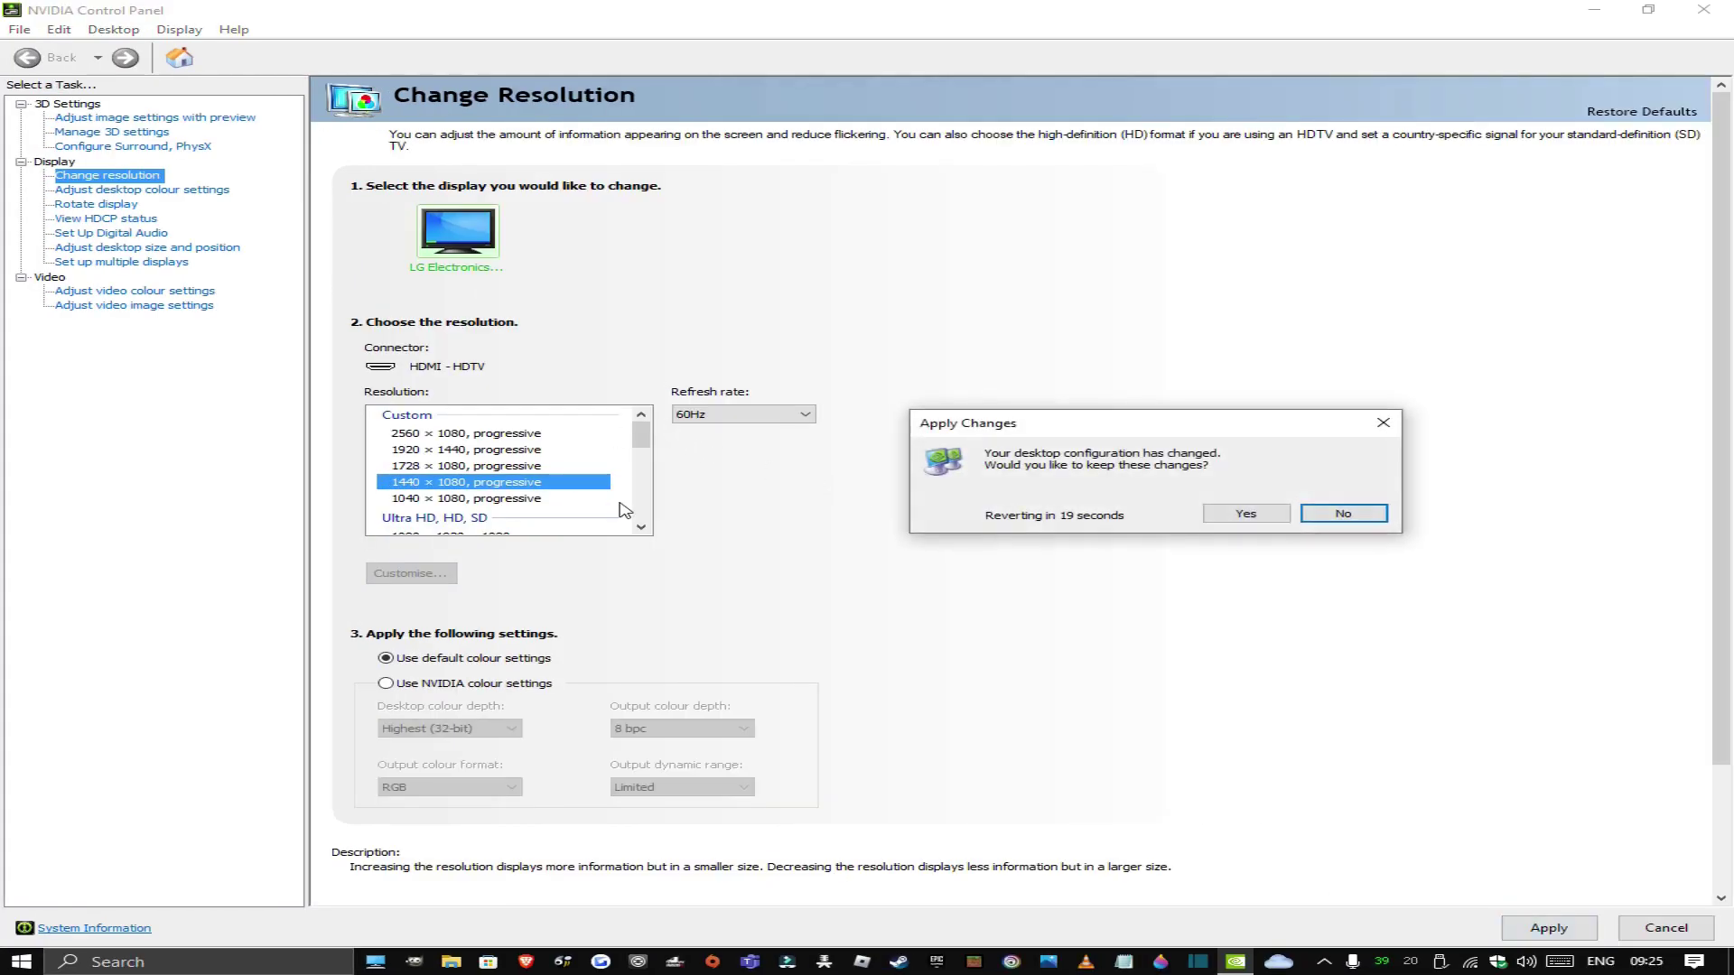
pyautogui.click(1289, 516)
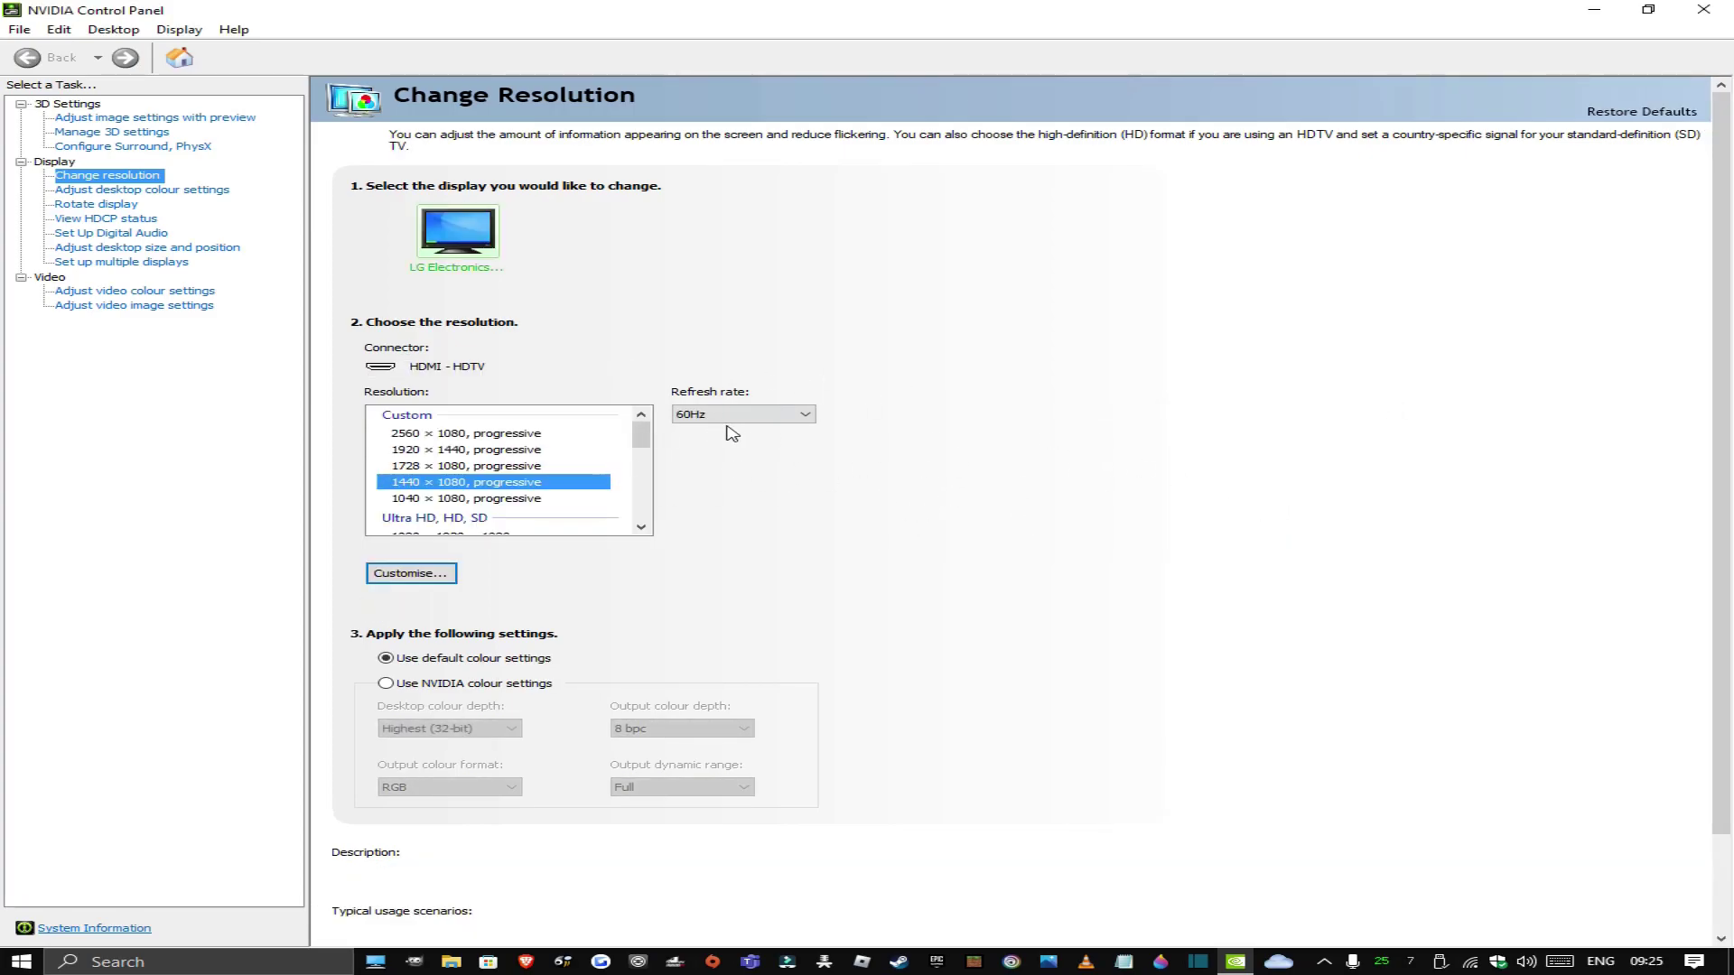
# Select the native 1920 × 1080 resolution in the PC section of the list
pyautogui.moveTo(538, 488)
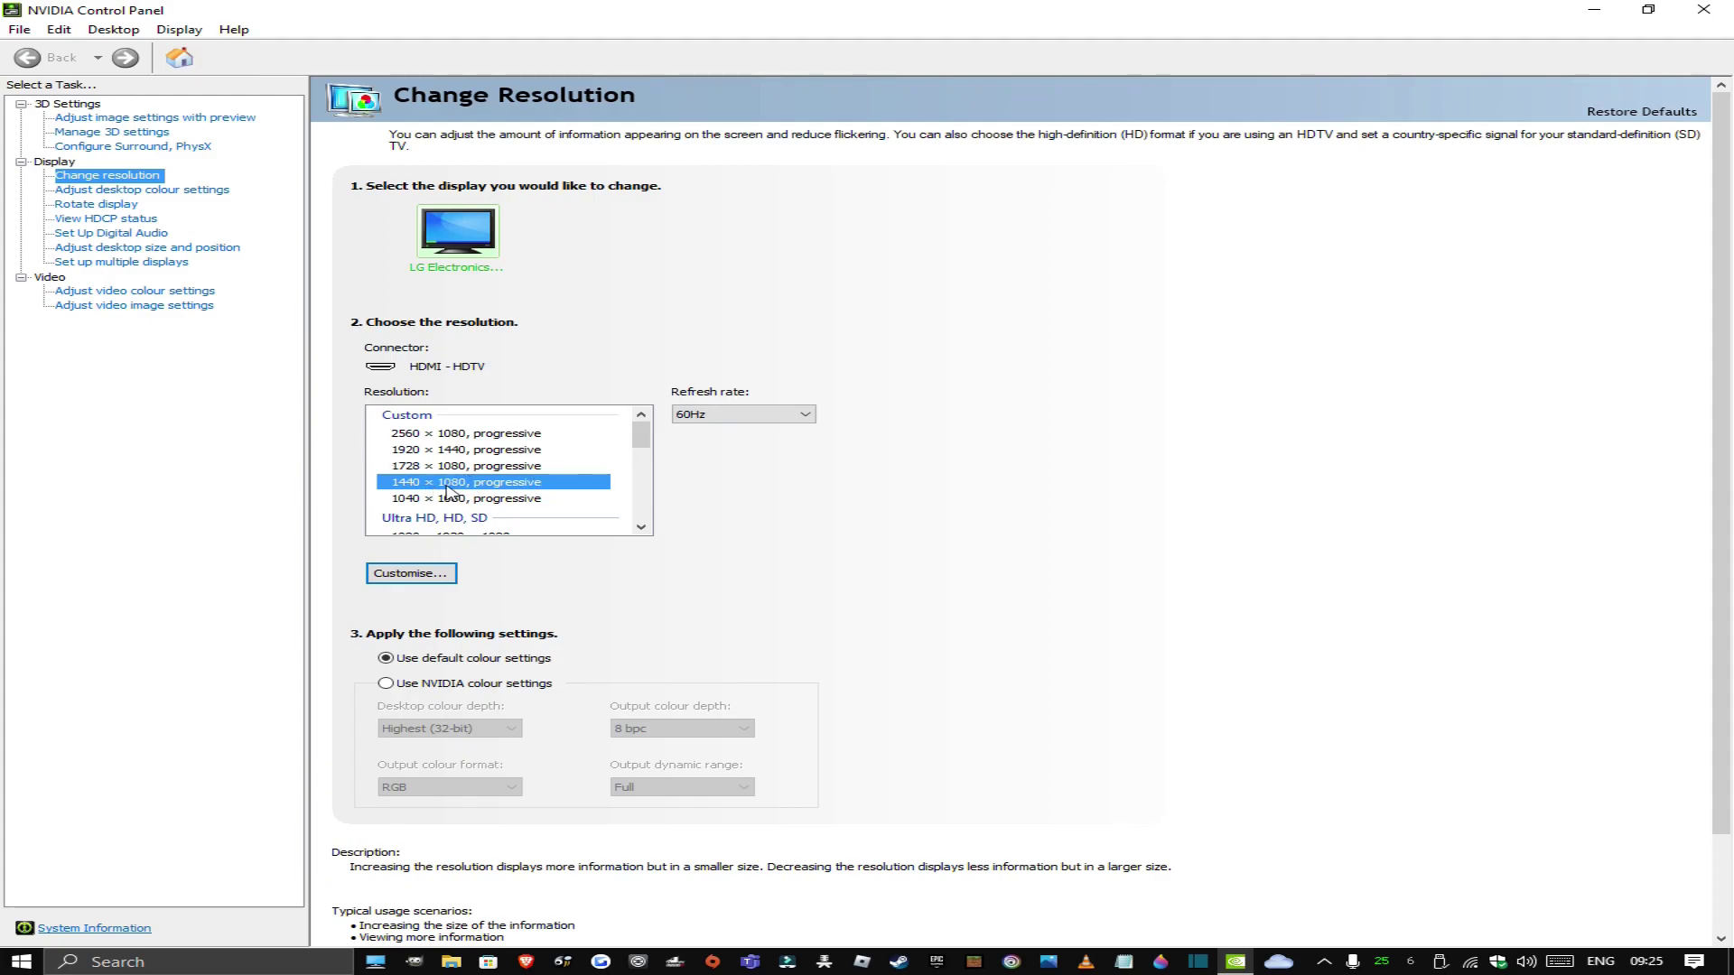
pyautogui.scroll(-2, 456, 492)
pyautogui.scroll(1, 467, 489)
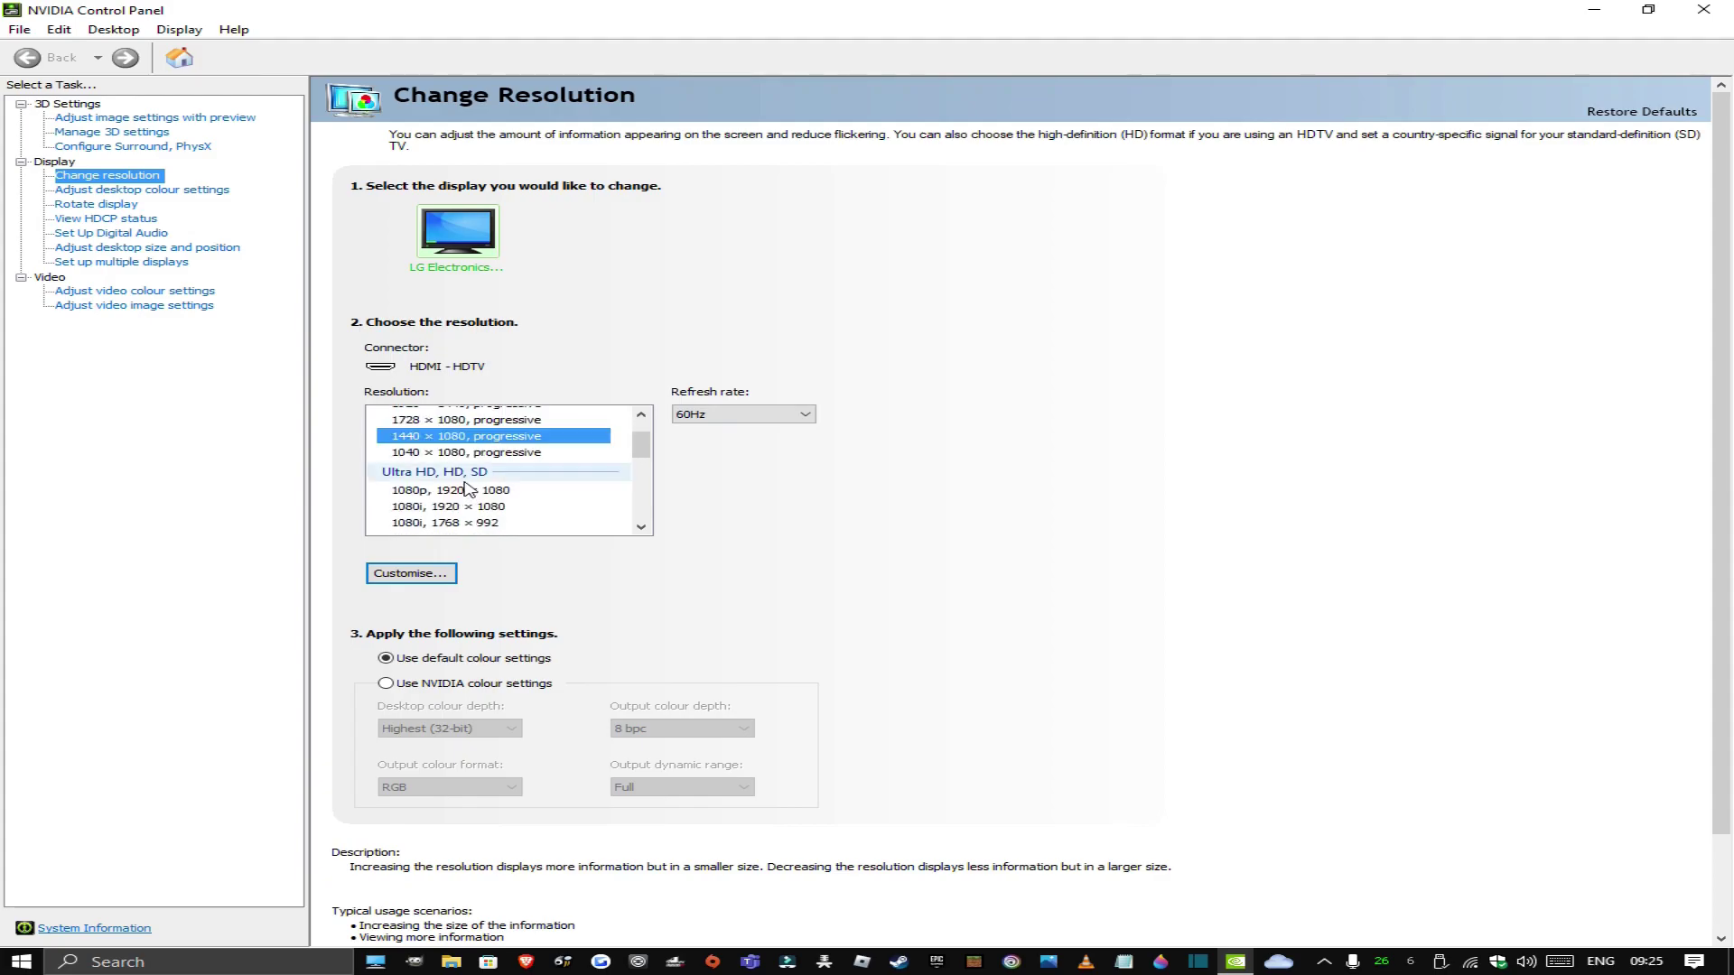
pyautogui.scroll(-3, 470, 487)
pyautogui.scroll(5, 485, 459)
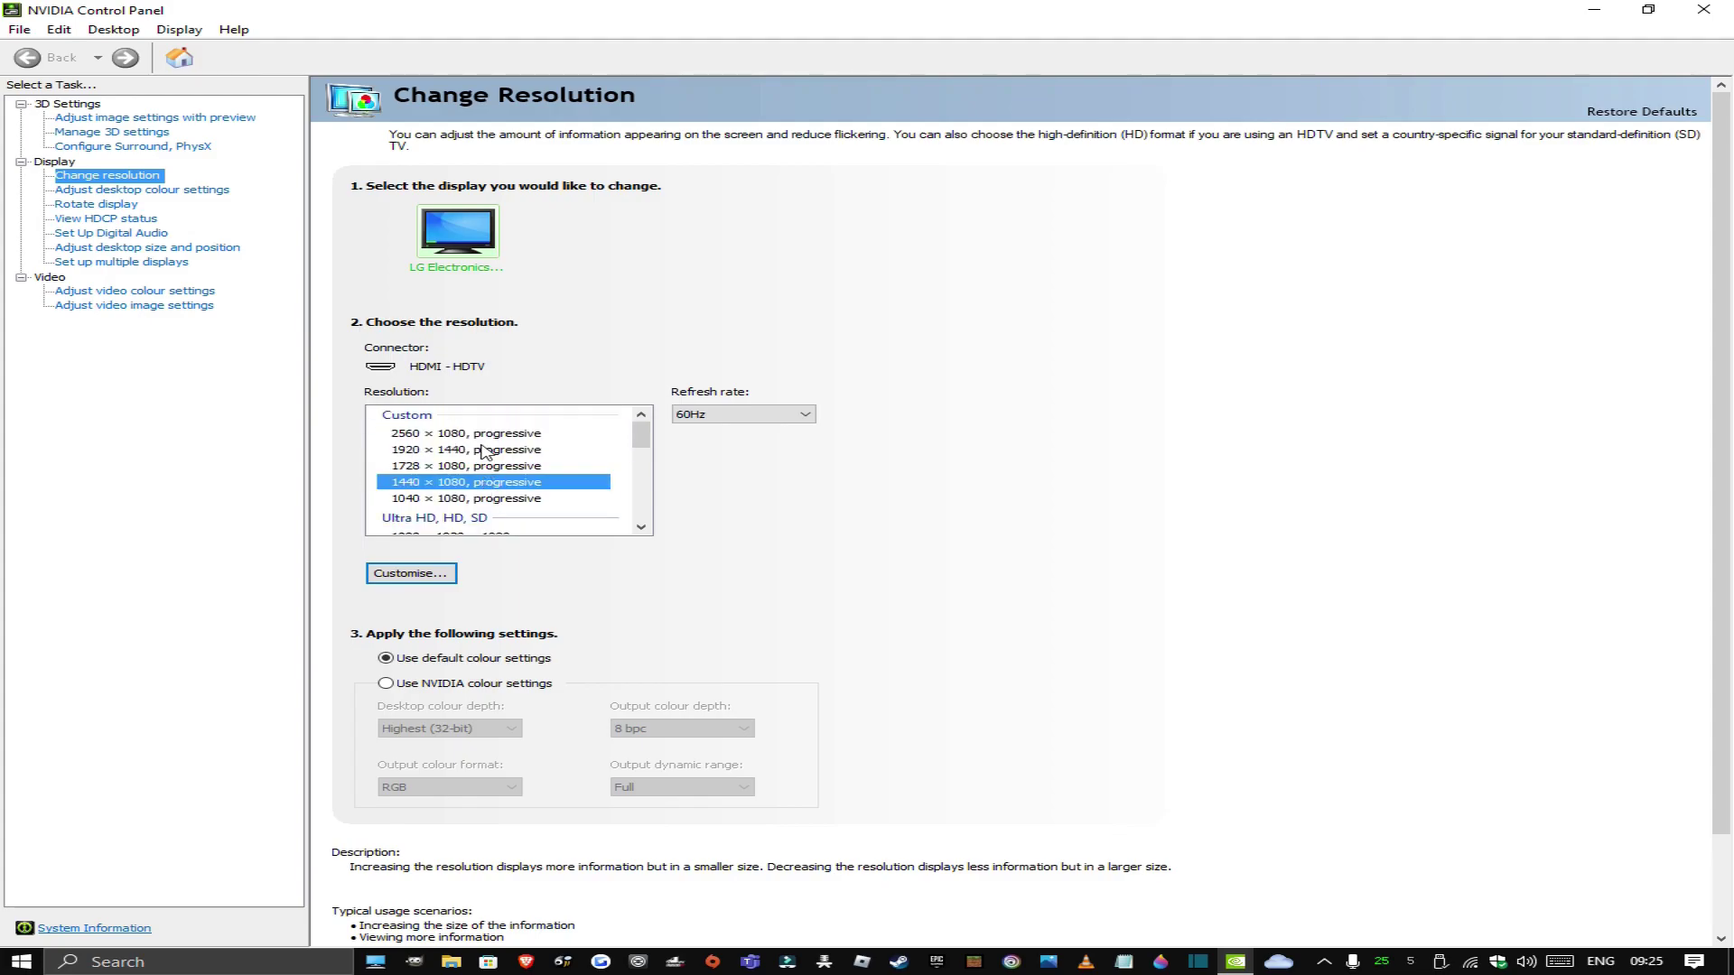
pyautogui.scroll(-2, 485, 452)
pyautogui.scroll(-2, 524, 459)
pyautogui.click(477, 487)
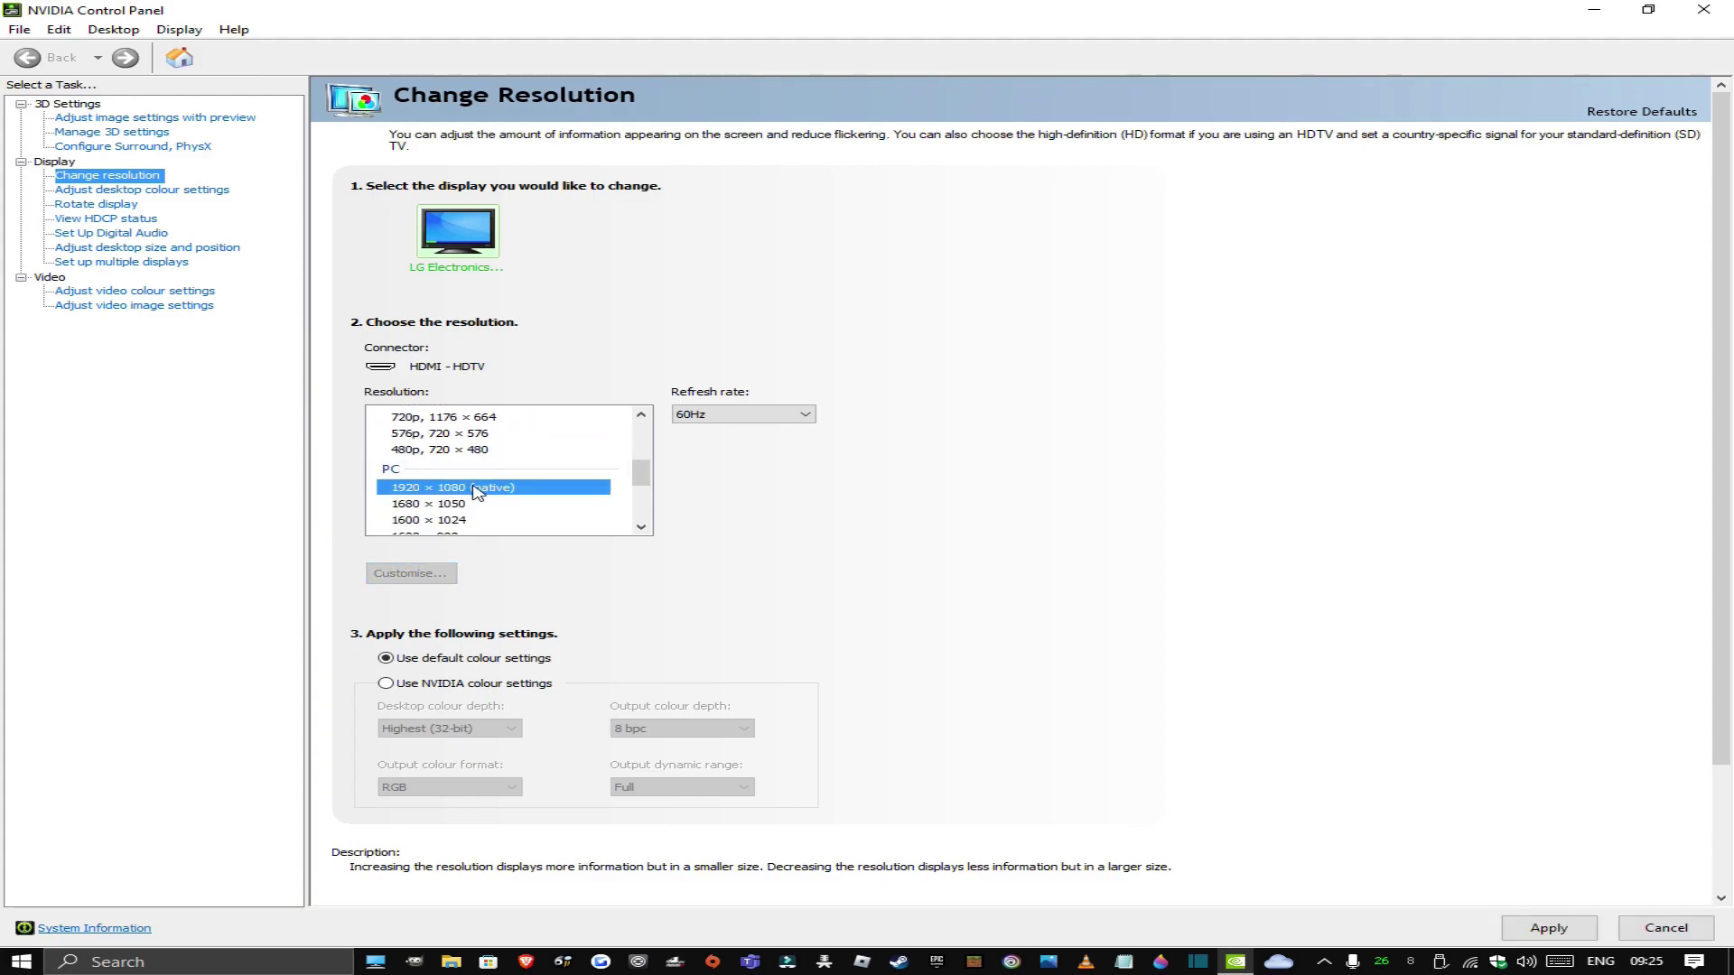
# Apply the native 1920 × 1080 resolution and confirm keeping it
pyautogui.click(1548, 928)
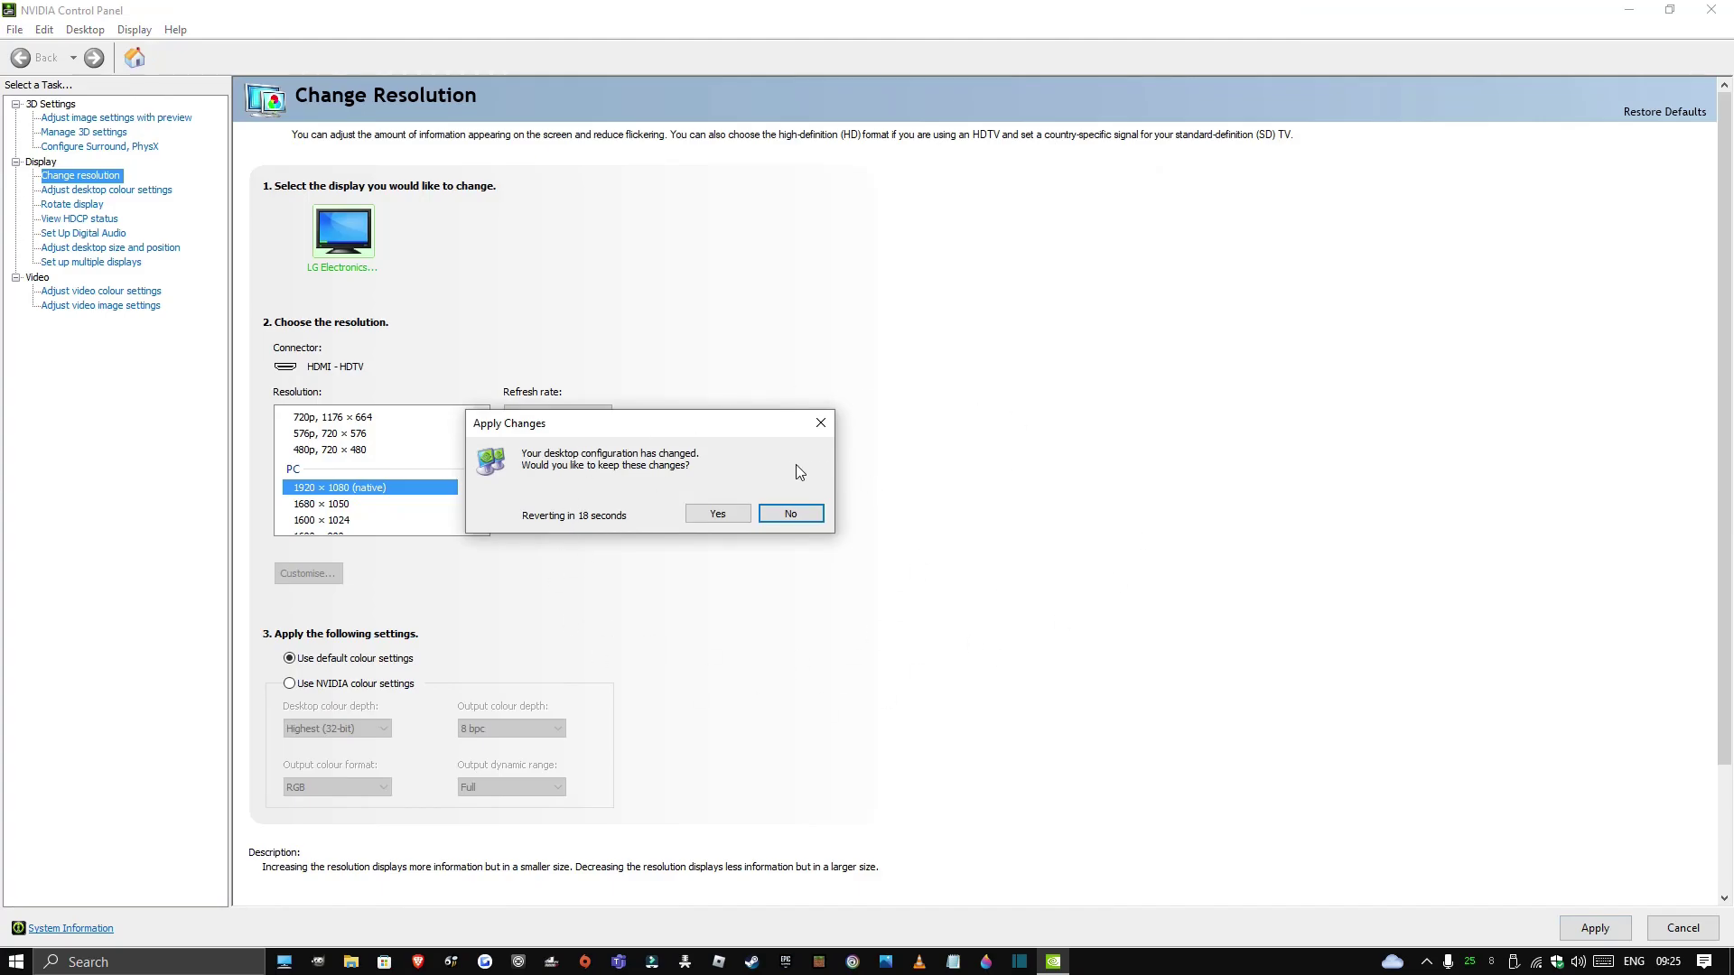
pyautogui.click(726, 513)
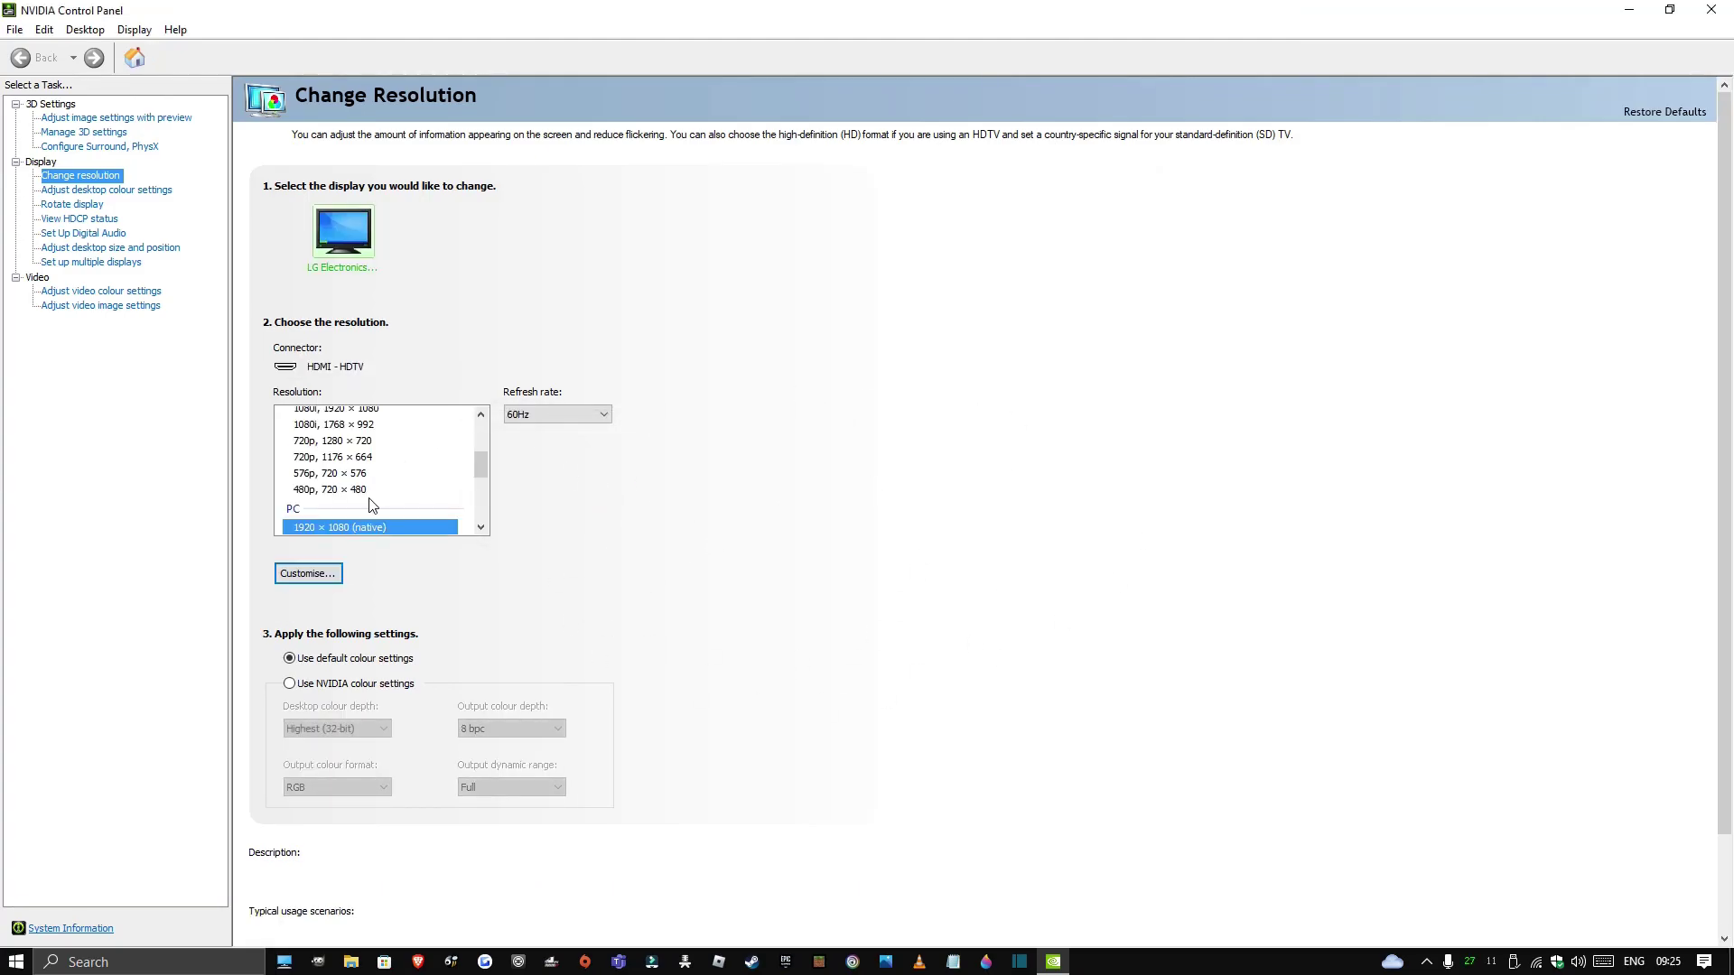
pyautogui.scroll(-1, 550, 395)
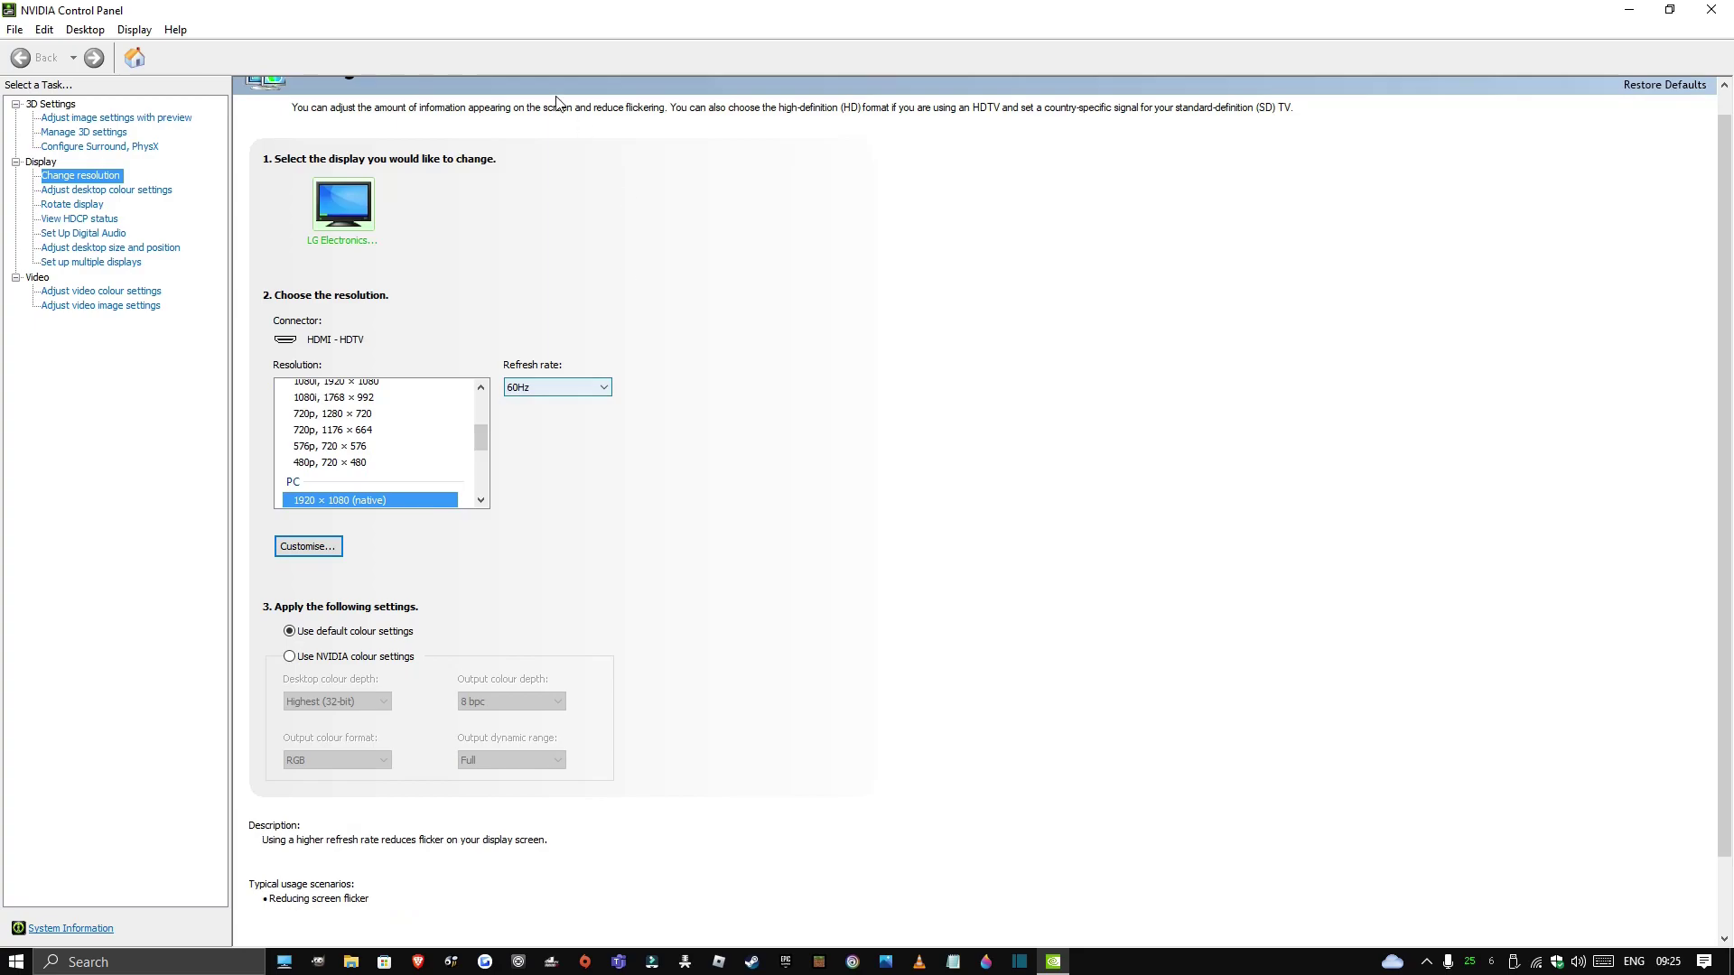
pyautogui.scroll(5, 353, 397)
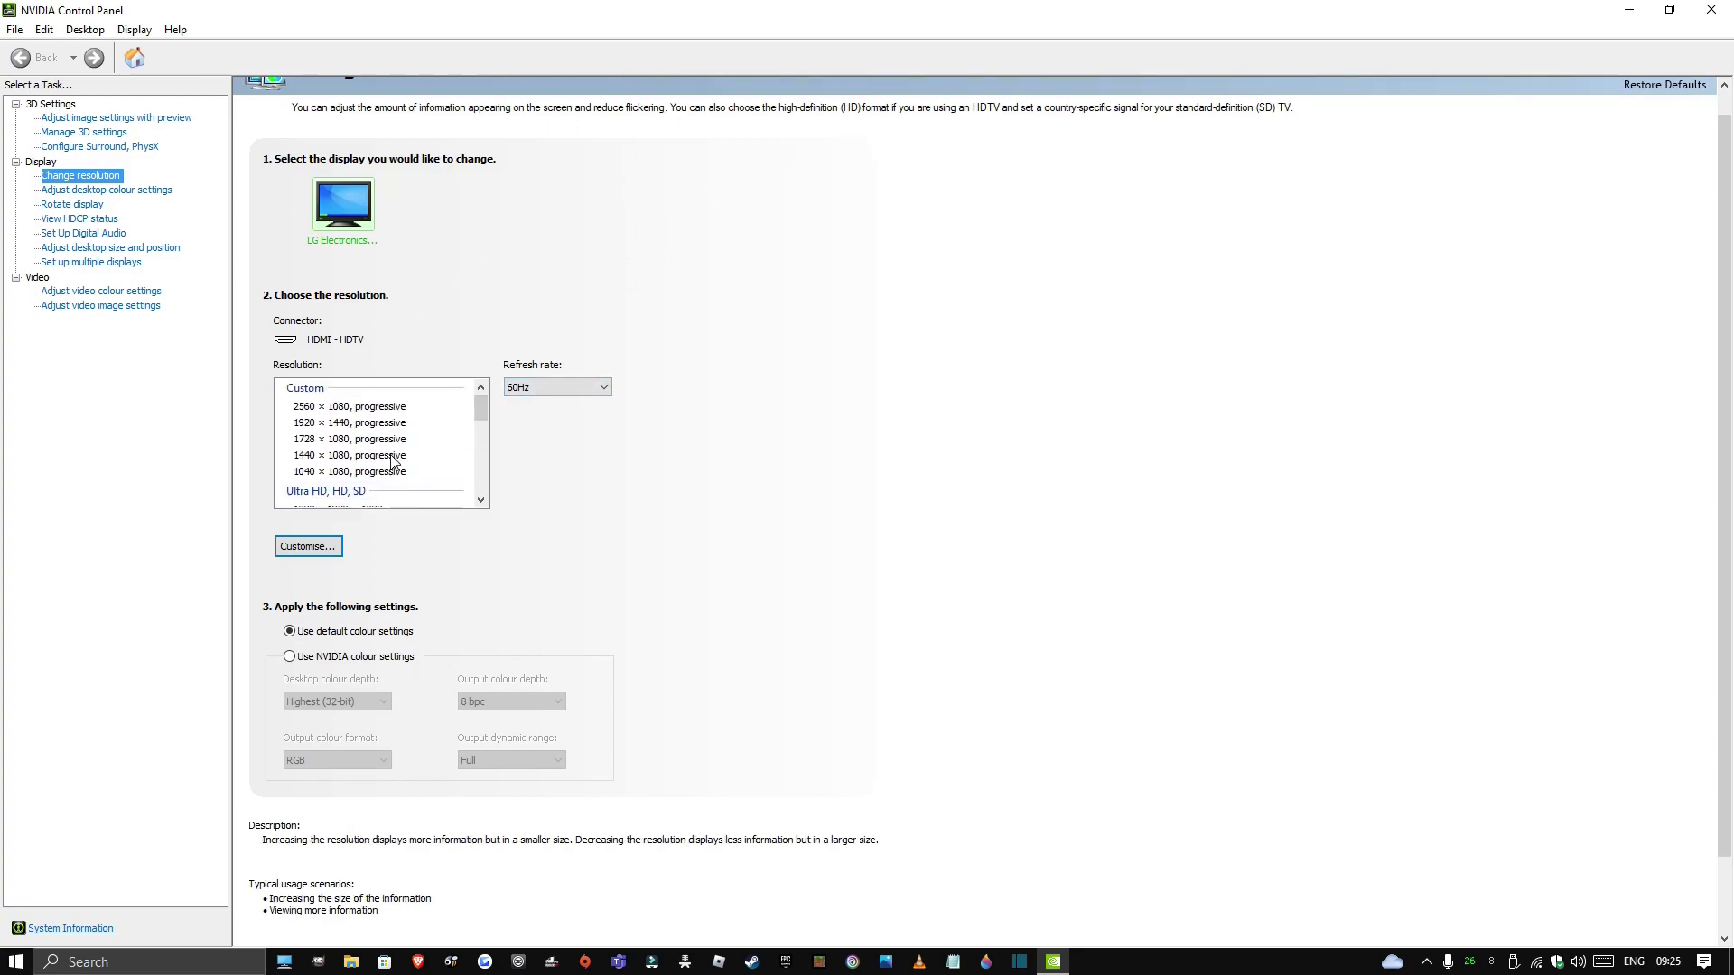
# Select 1440 × 1080 progressive, then close the control panel and answer the Apply Changes prompt
pyautogui.click(323, 454)
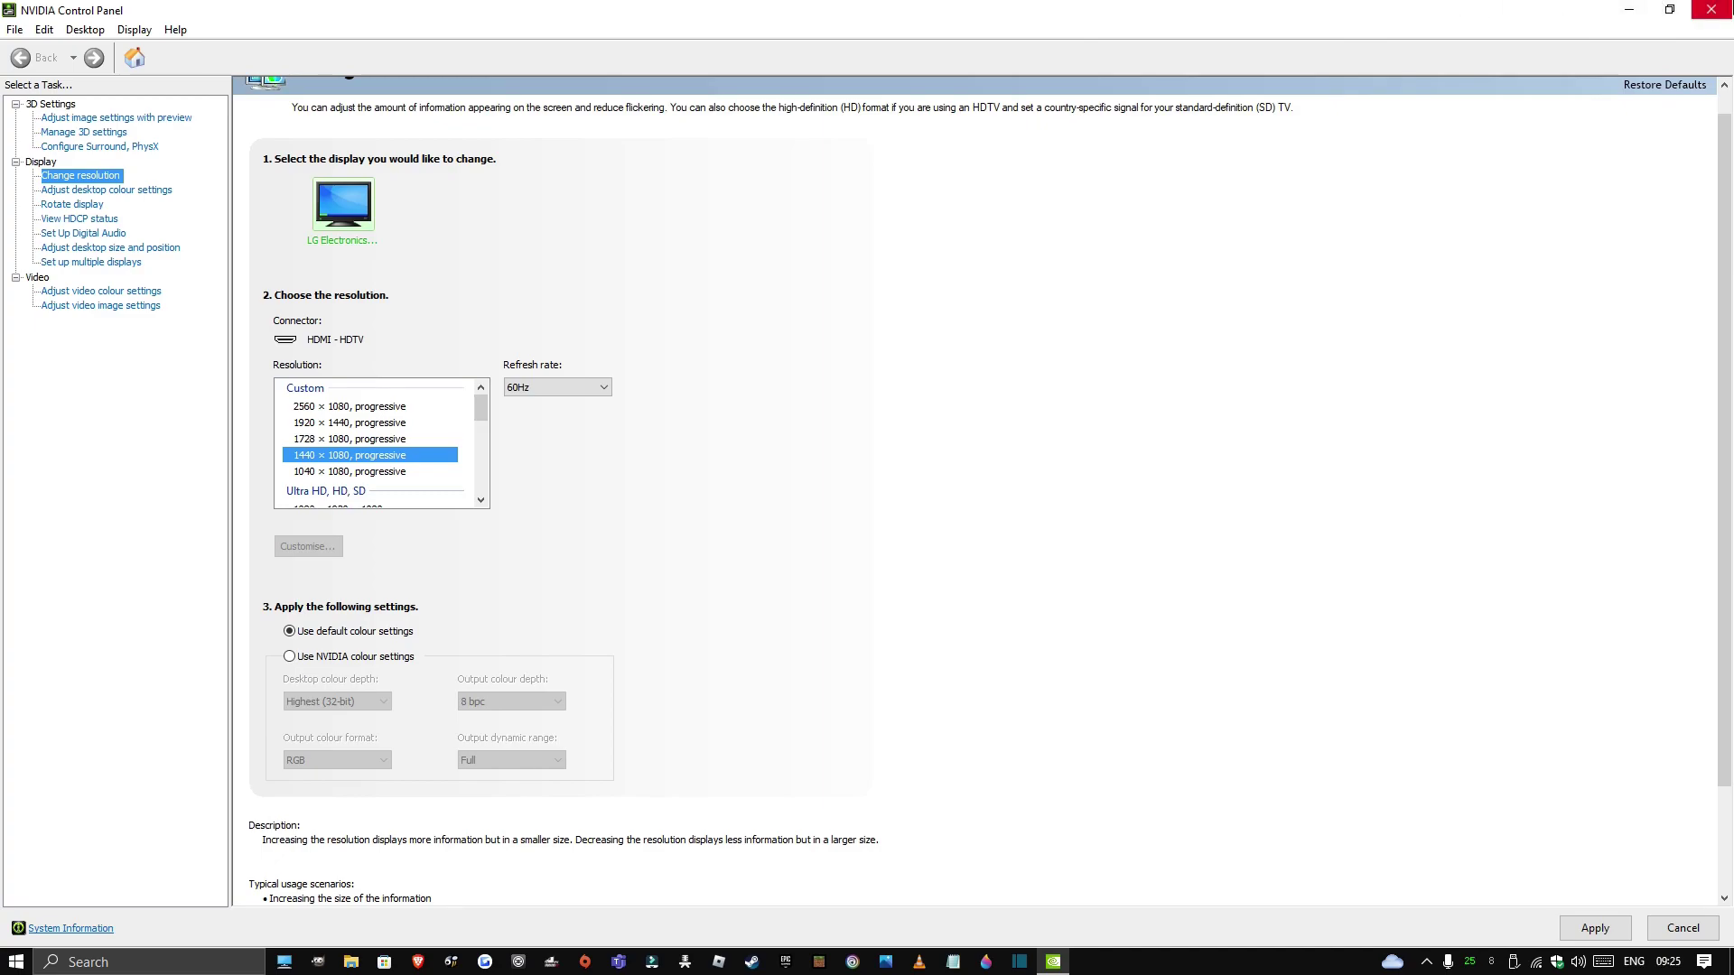
pyautogui.click(1711, 10)
pyautogui.click(922, 514)
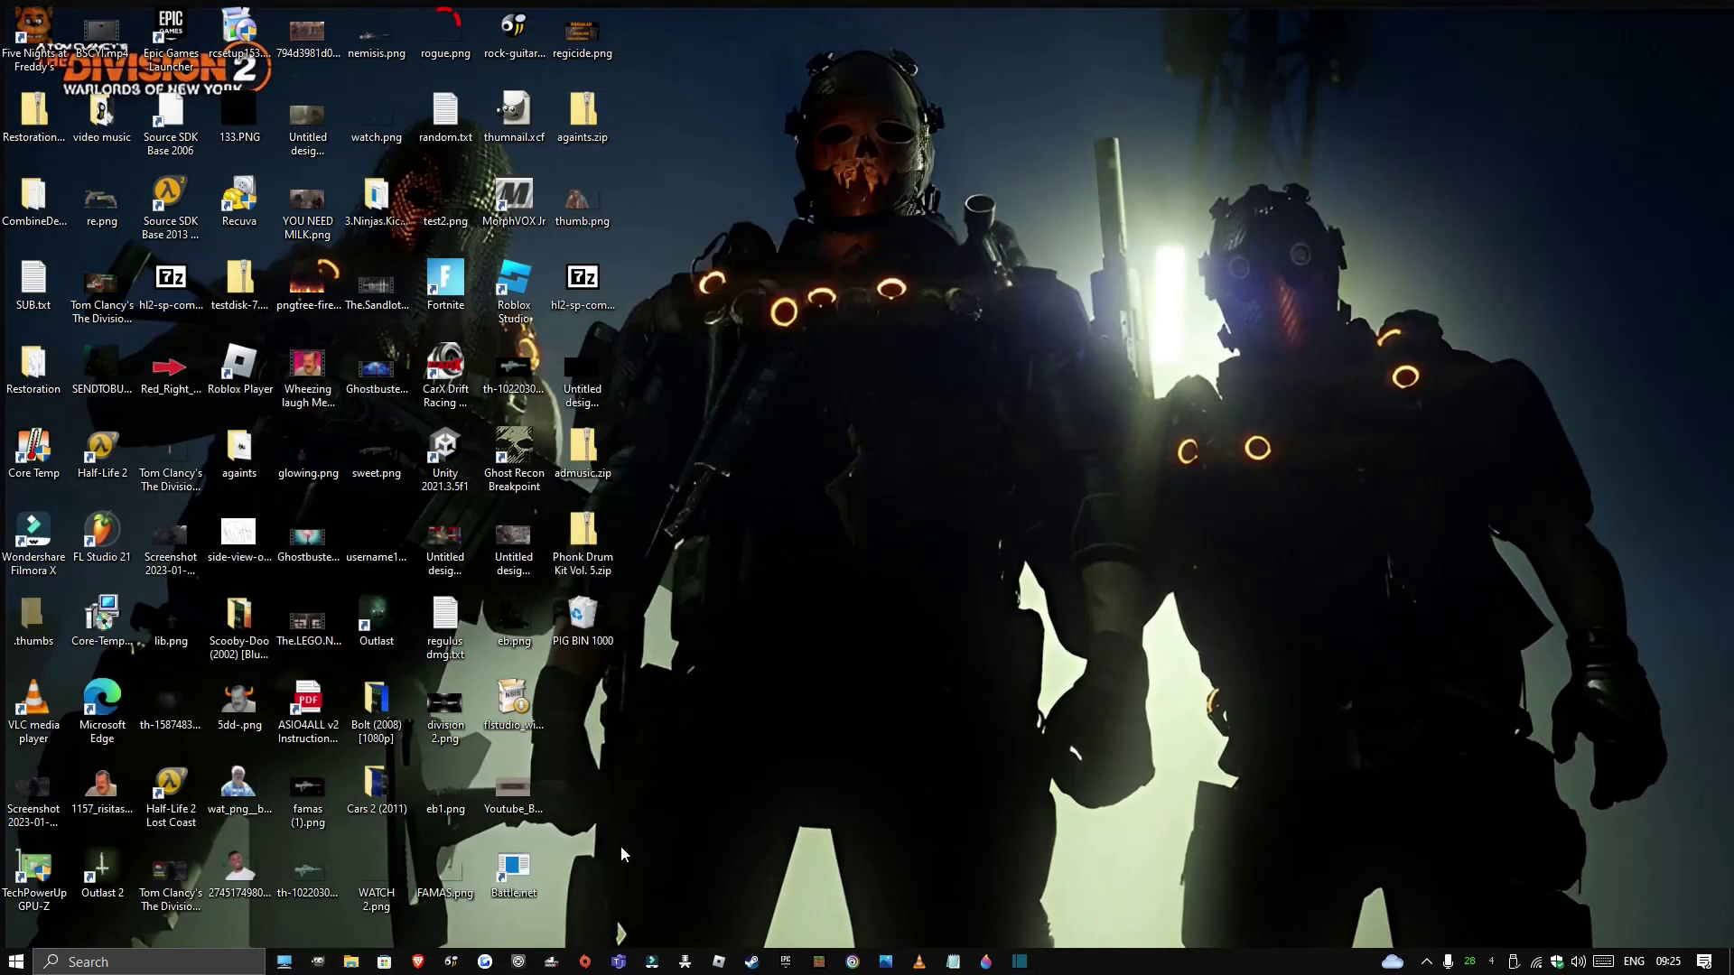
# Open File Explorer from the taskbar and go to the Documents folder
pyautogui.click(354, 962)
pyautogui.scroll(-2, 542, 587)
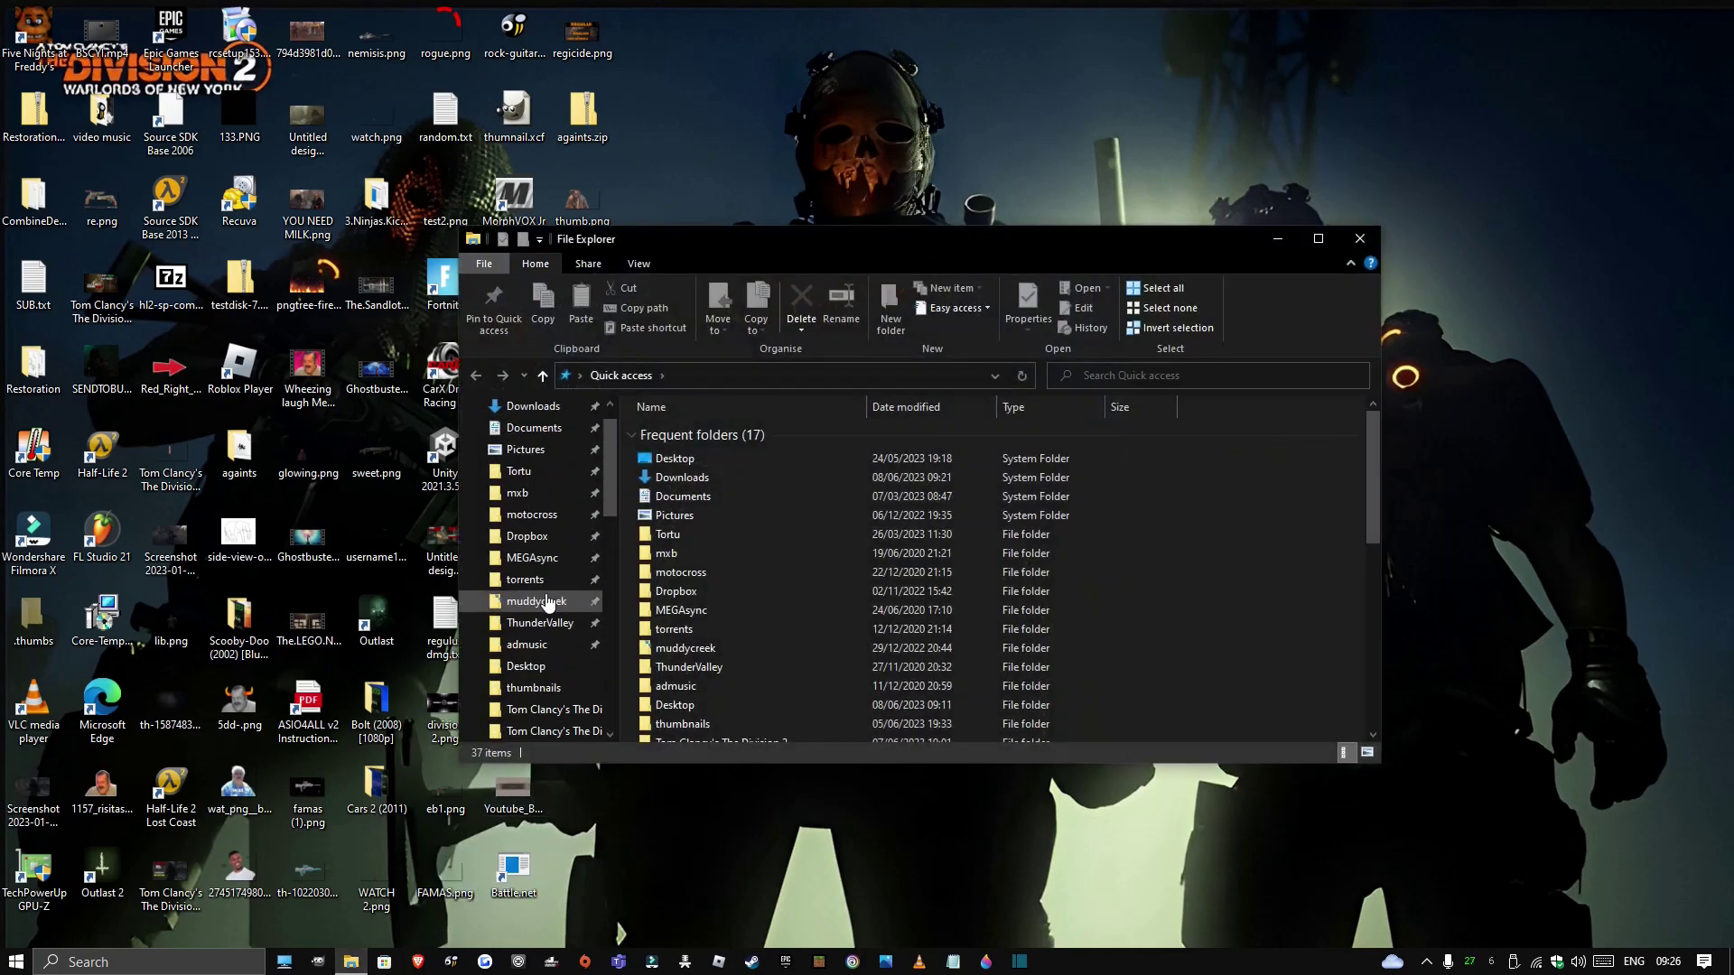
pyautogui.scroll(-3, 549, 601)
pyautogui.click(542, 587)
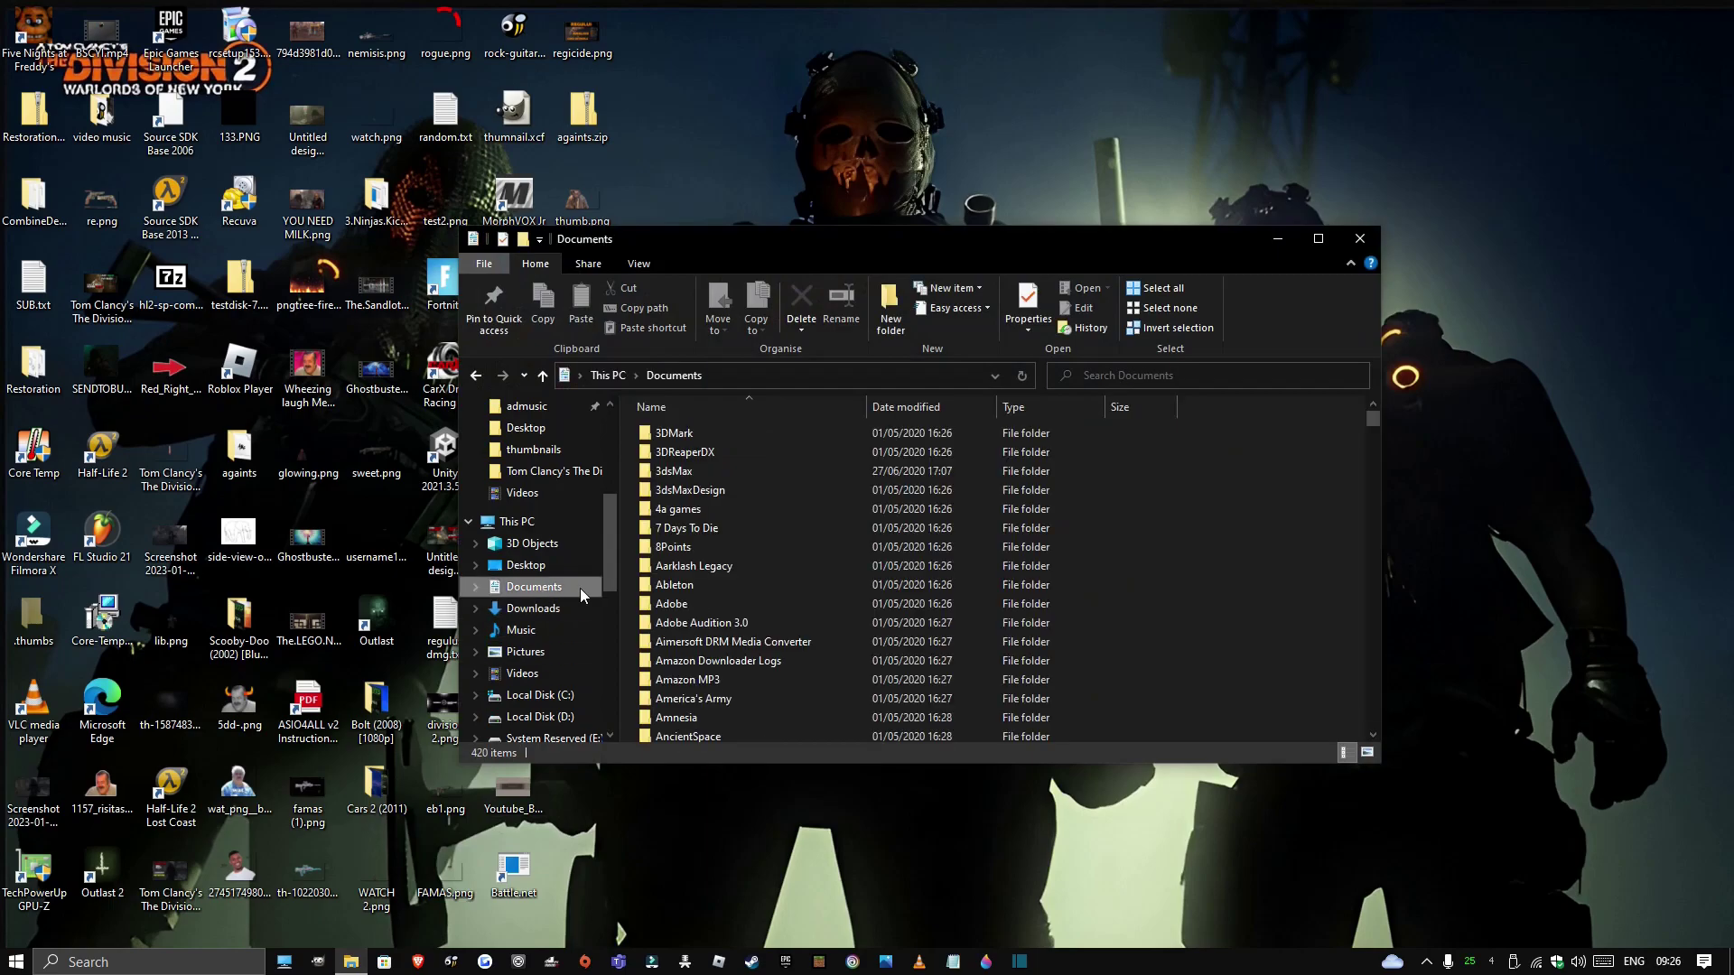
# Search Documents and open the Tom Clancy's The Division 2 folder, selecting graphic settings.cfg
pyautogui.click(1155, 379)
pyautogui.write('th')
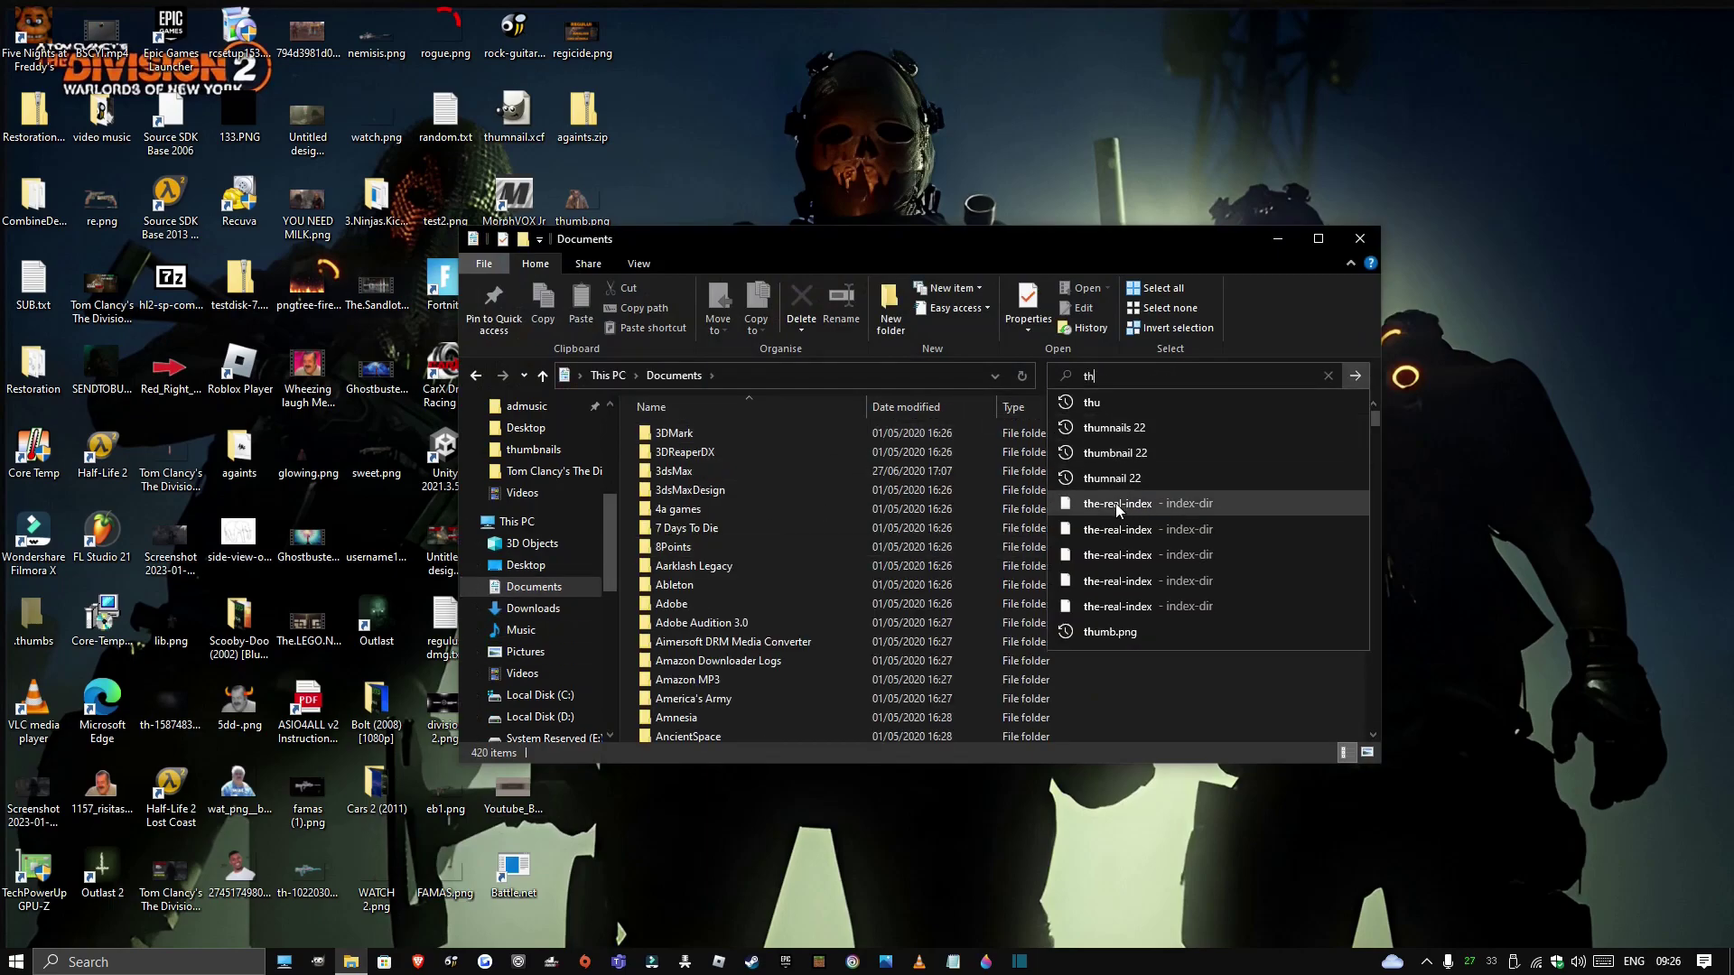
pyautogui.press('BackSpace')
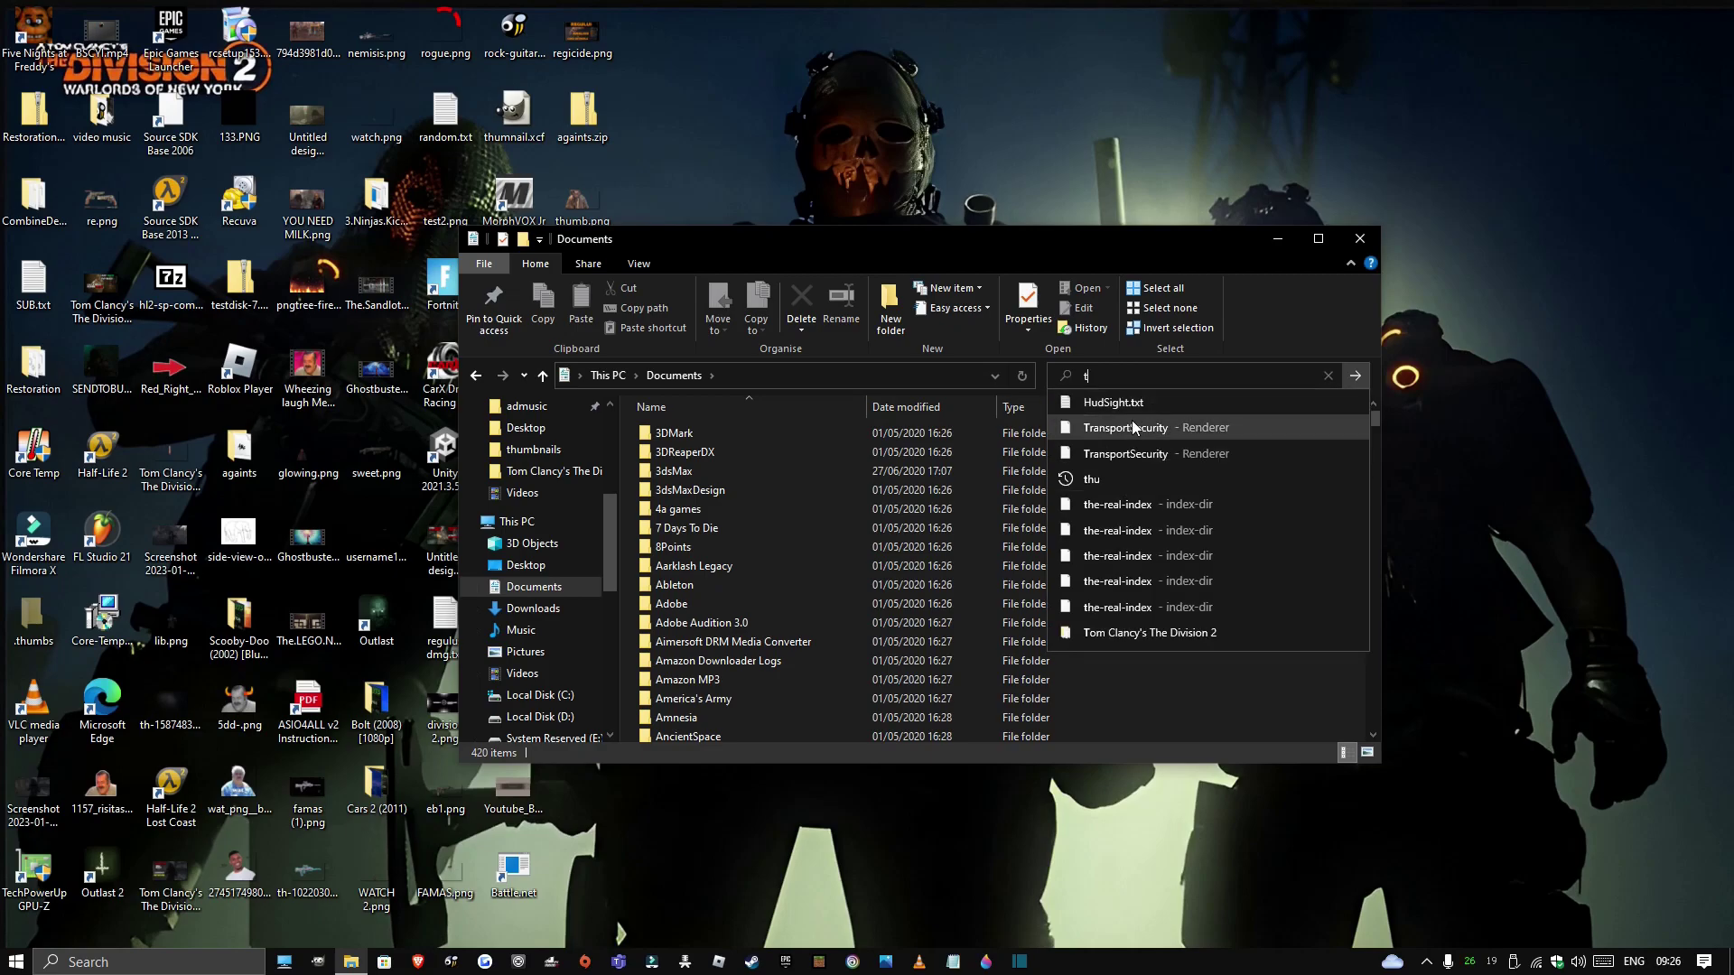
pyautogui.click(1152, 633)
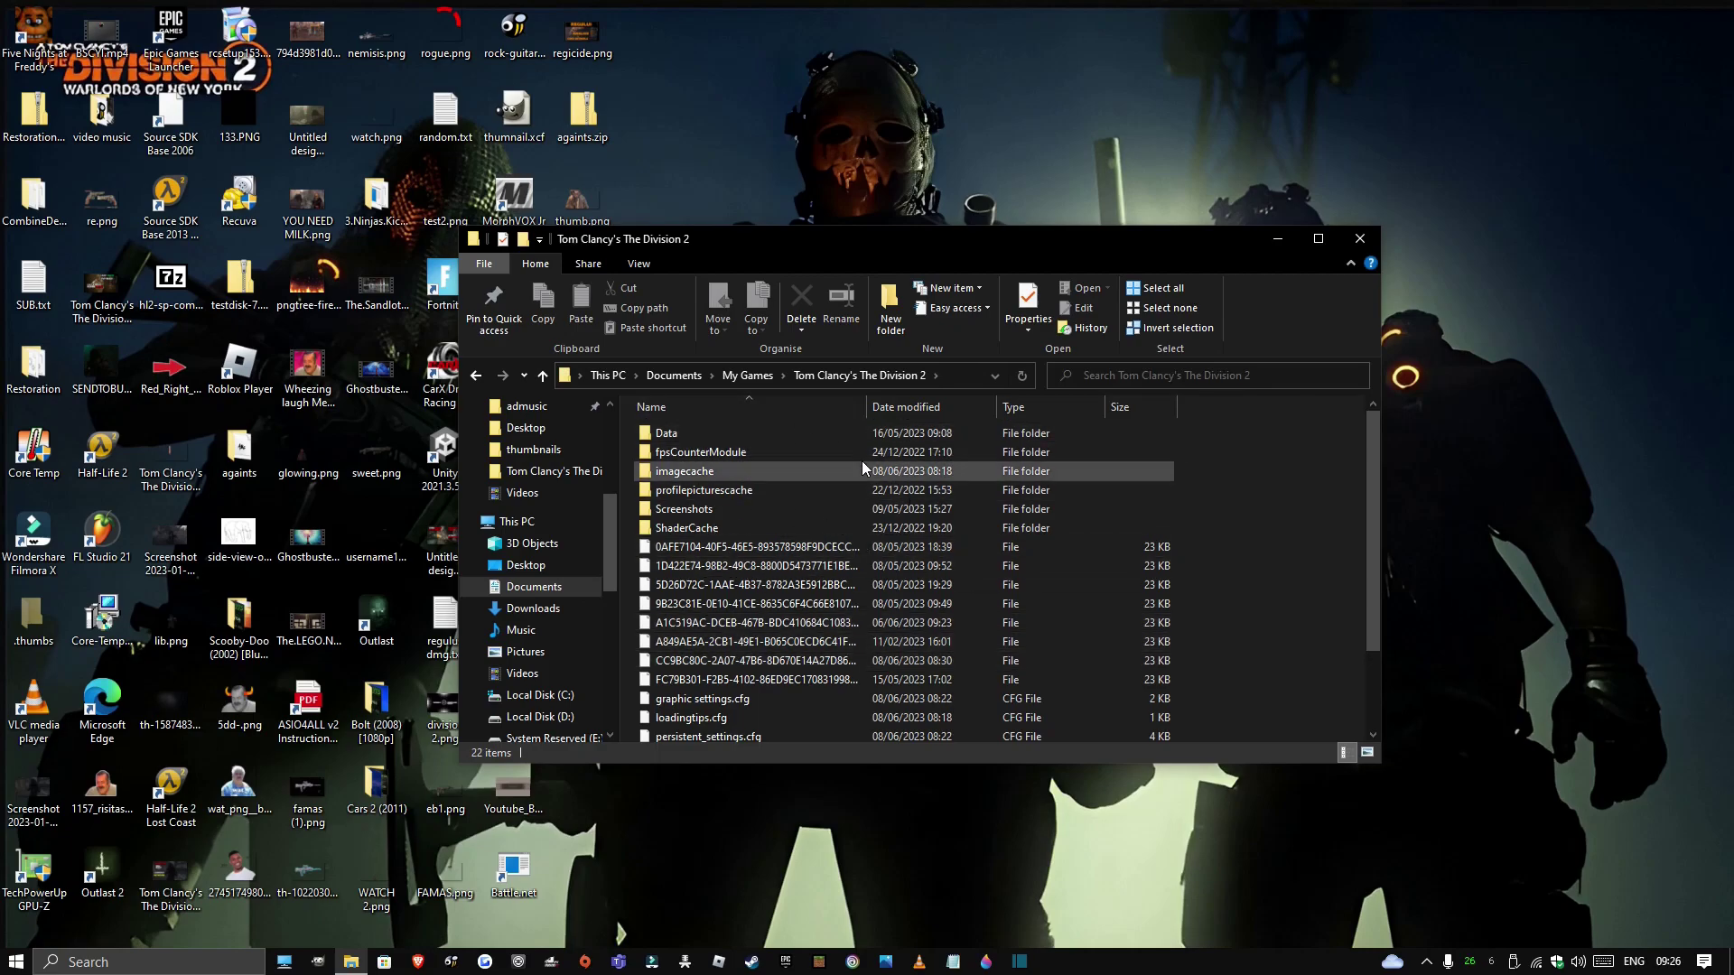
pyautogui.click(722, 700)
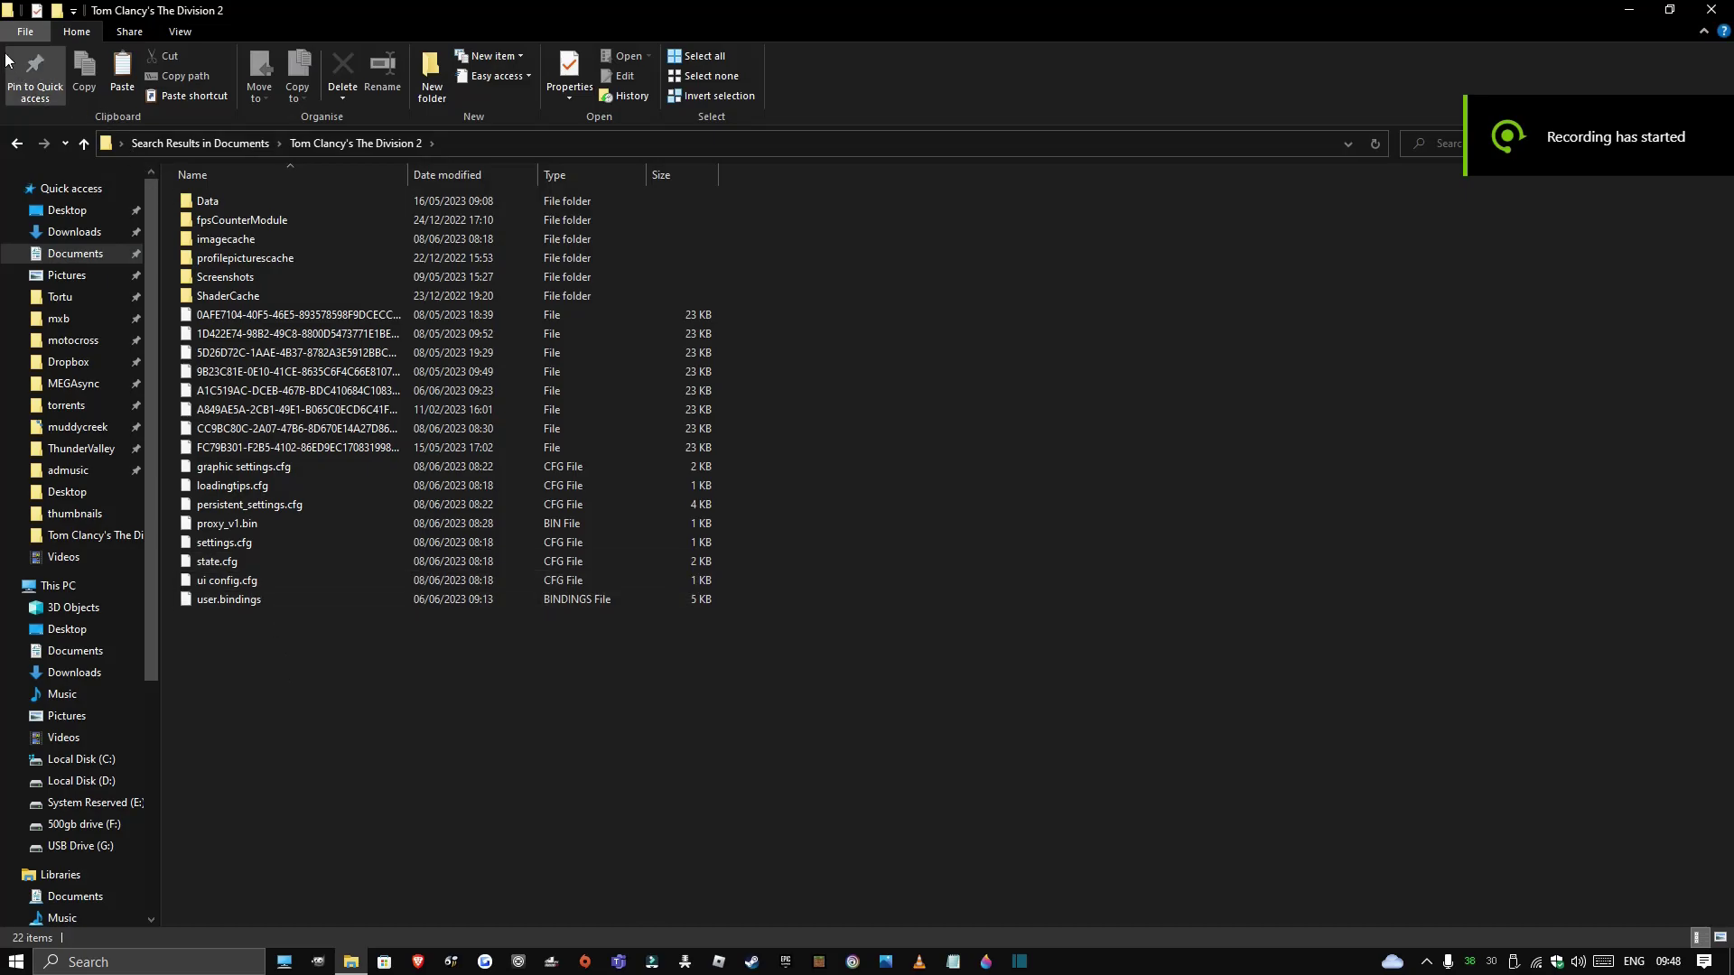
# Open a second Explorer window on Downloads and select the downloaded graphic settings.cfg
pyautogui.click(26, 31)
pyautogui.click(64, 61)
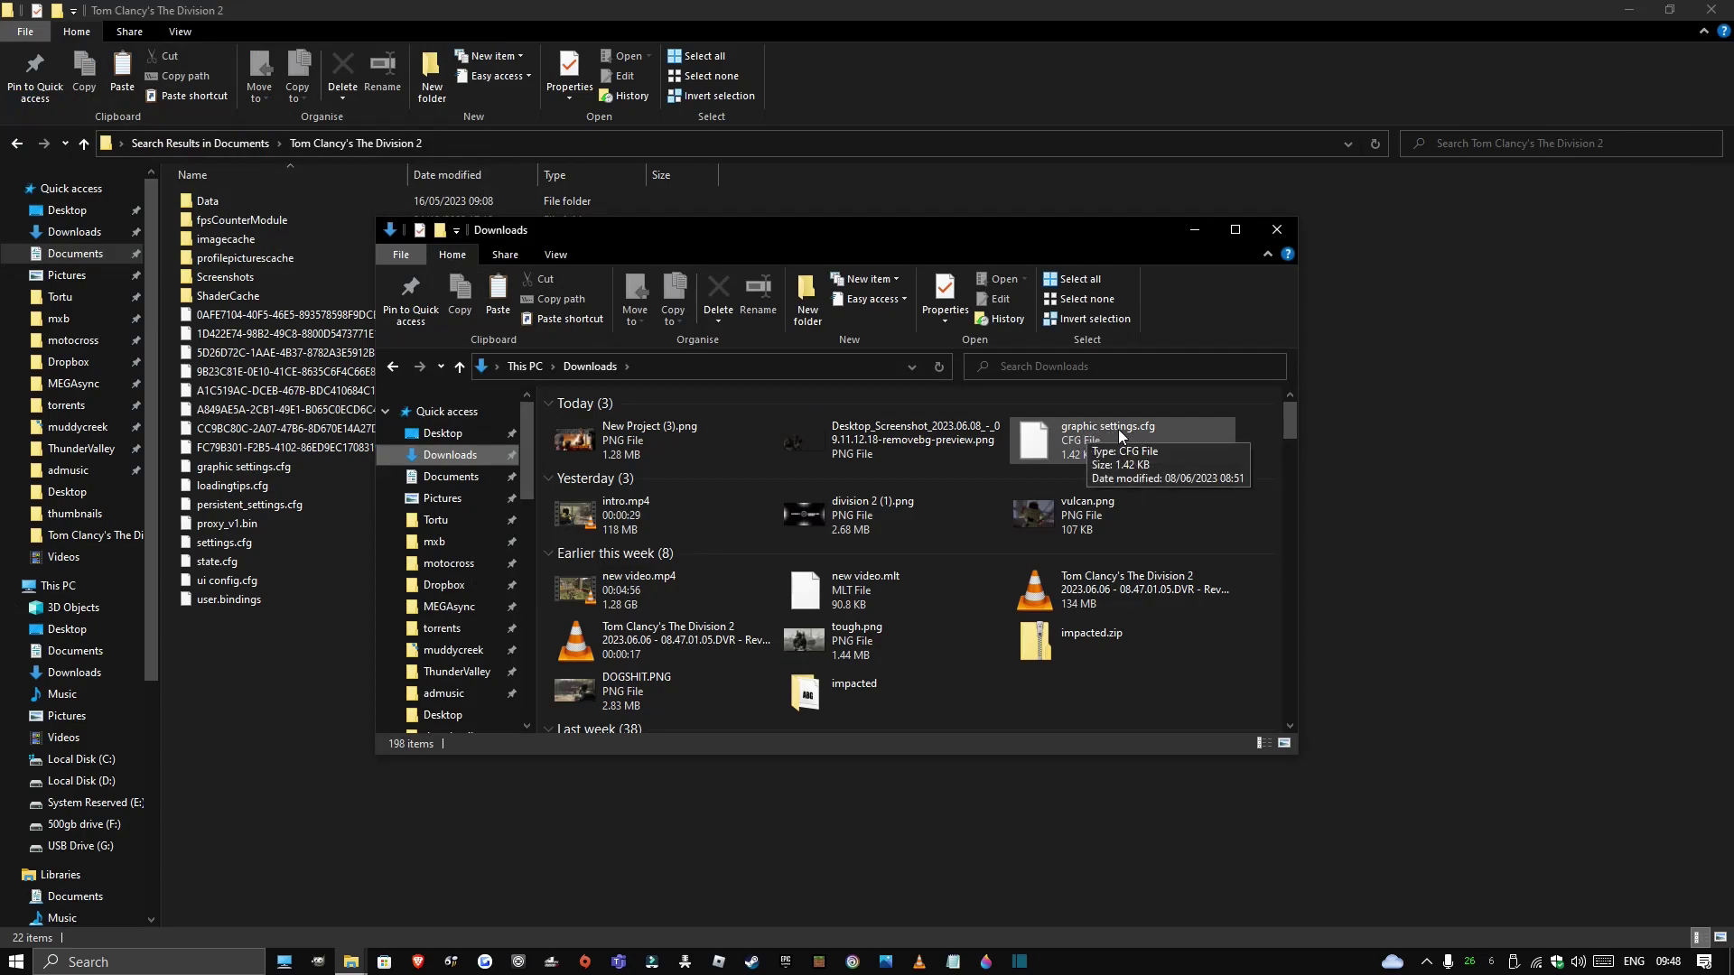
pyautogui.click(1117, 428)
pyautogui.rightClick(1116, 440)
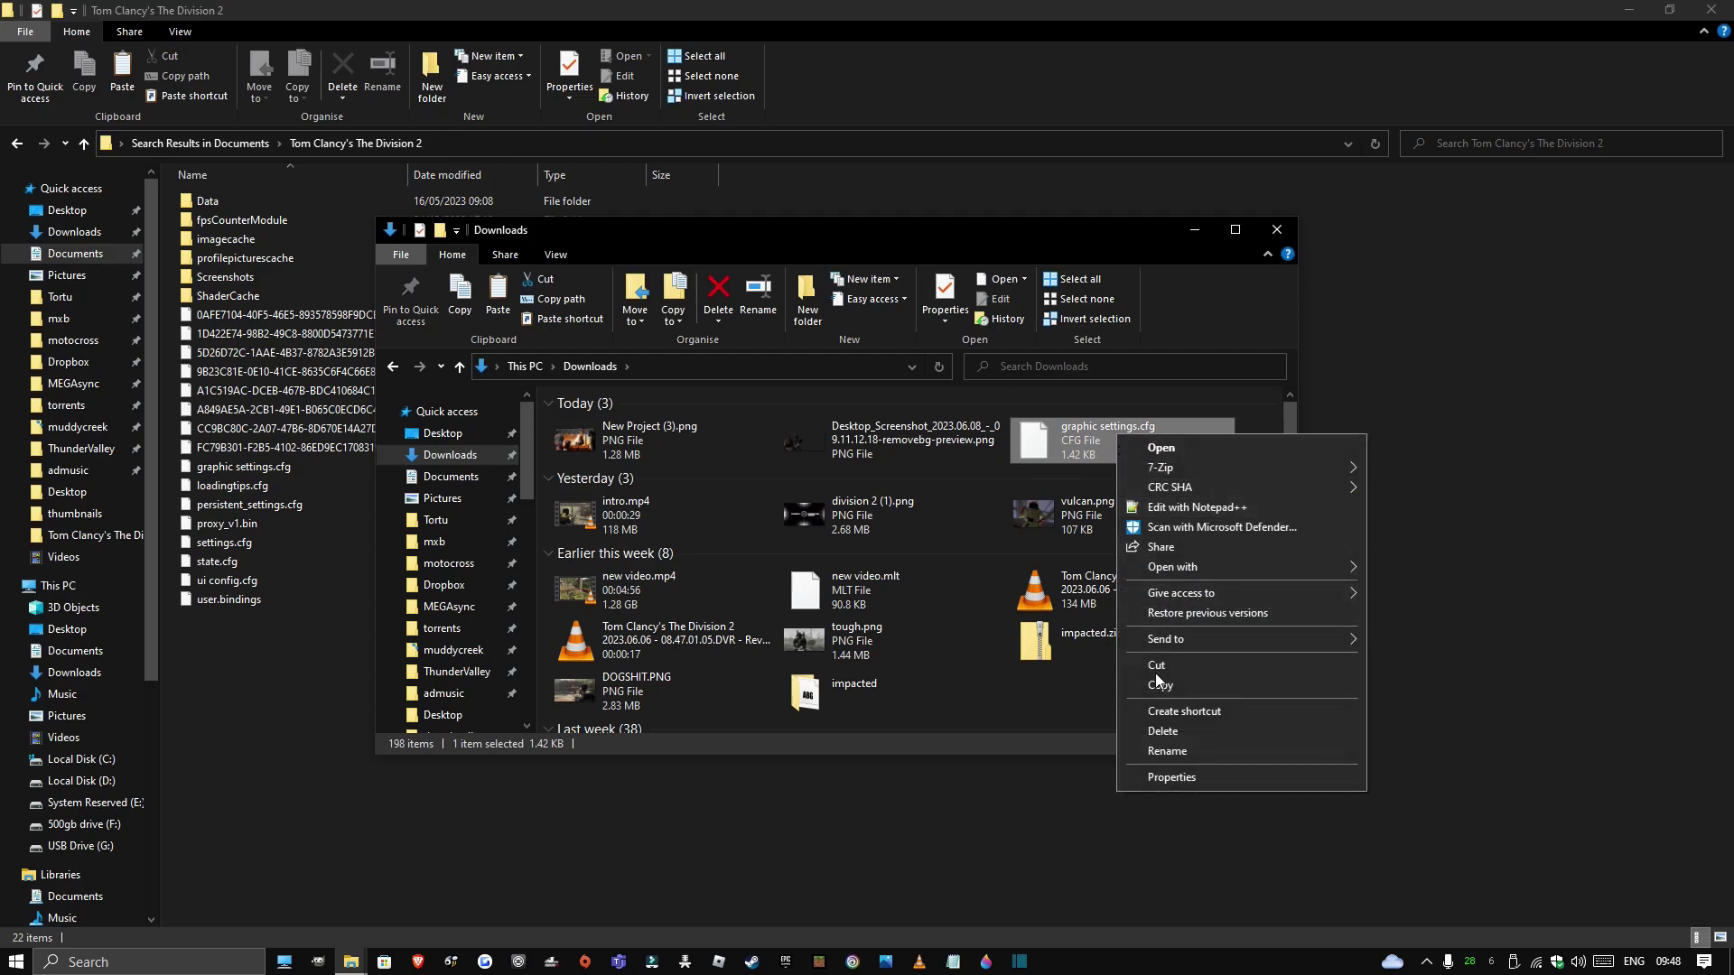
pyautogui.click(1001, 471)
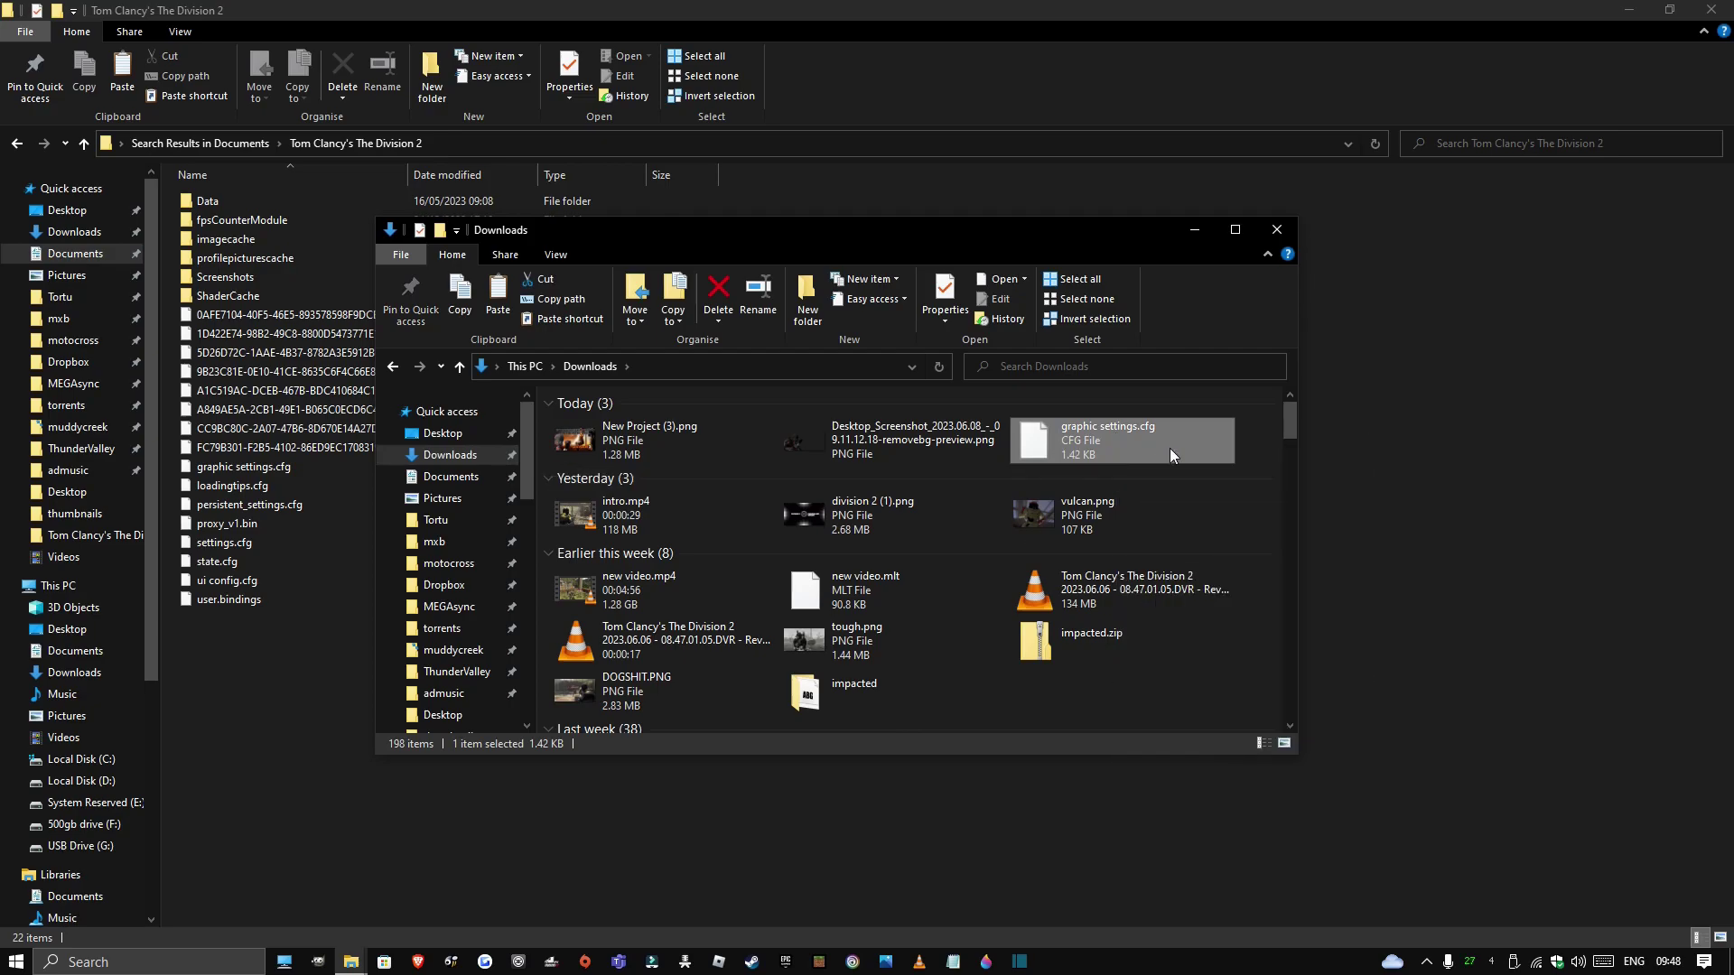
pyautogui.click(1169, 478)
pyautogui.click(1235, 432)
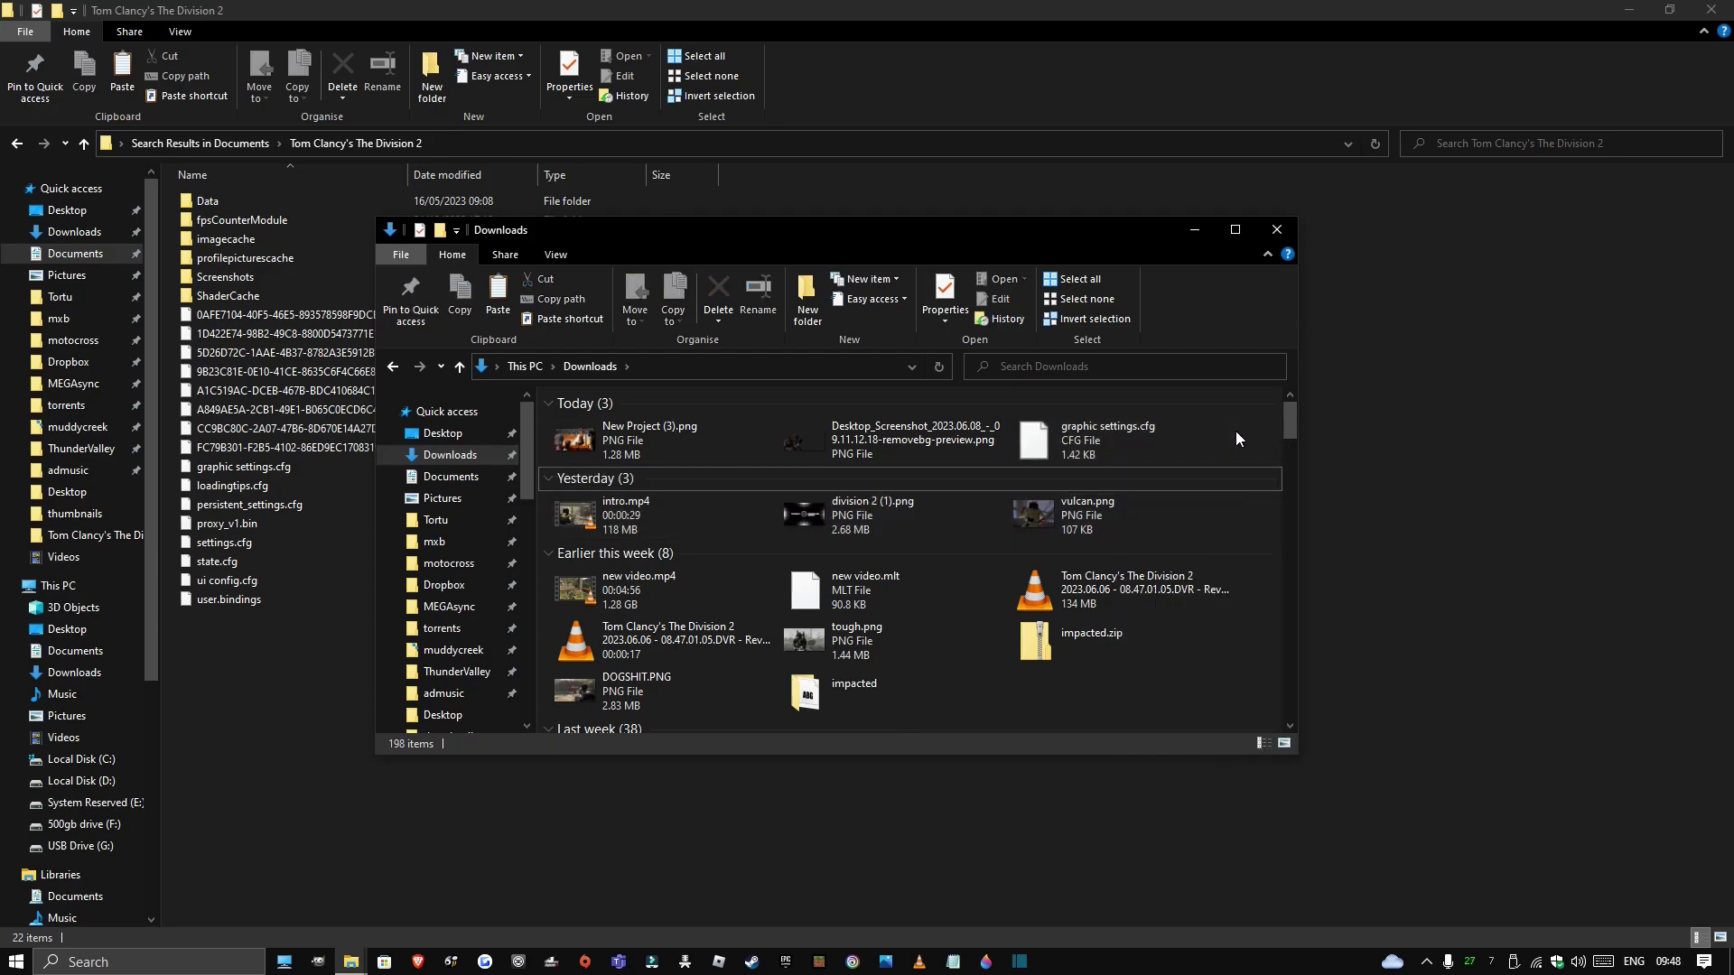
pyautogui.click(1093, 432)
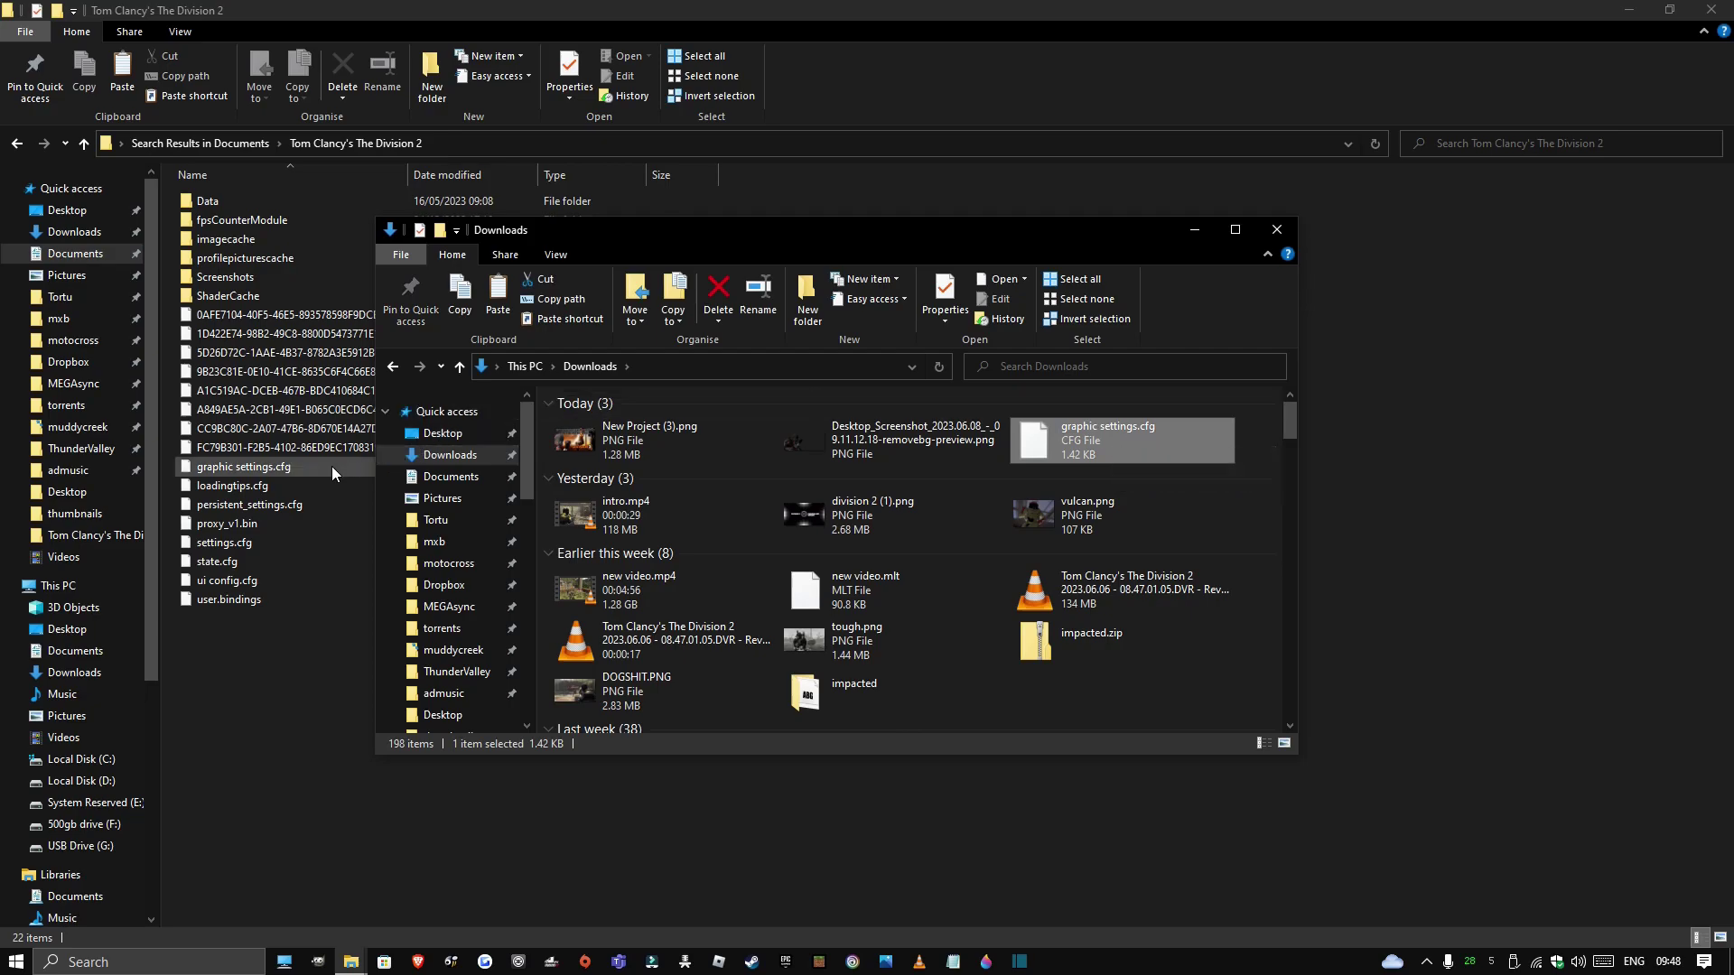
# Copy graphic settings.cfg into the Division 2 folder and close both folder windows
pyautogui.moveTo(306, 464); pyautogui.dragTo(1102, 442)
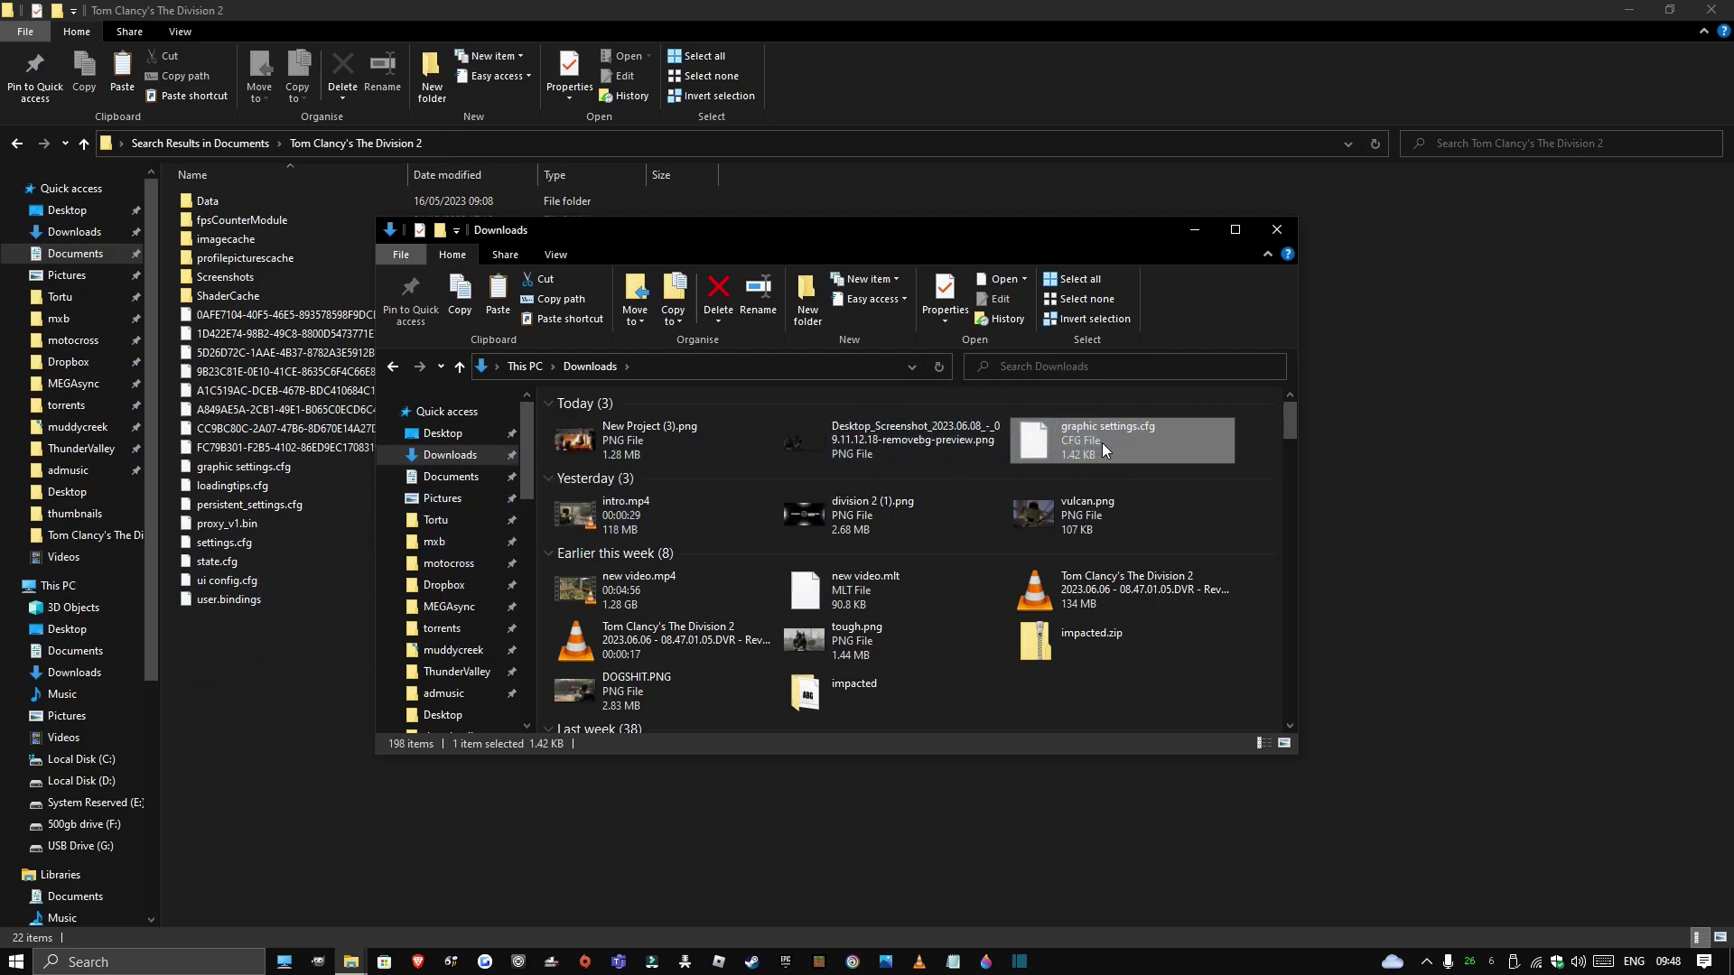
pyautogui.click(1282, 232)
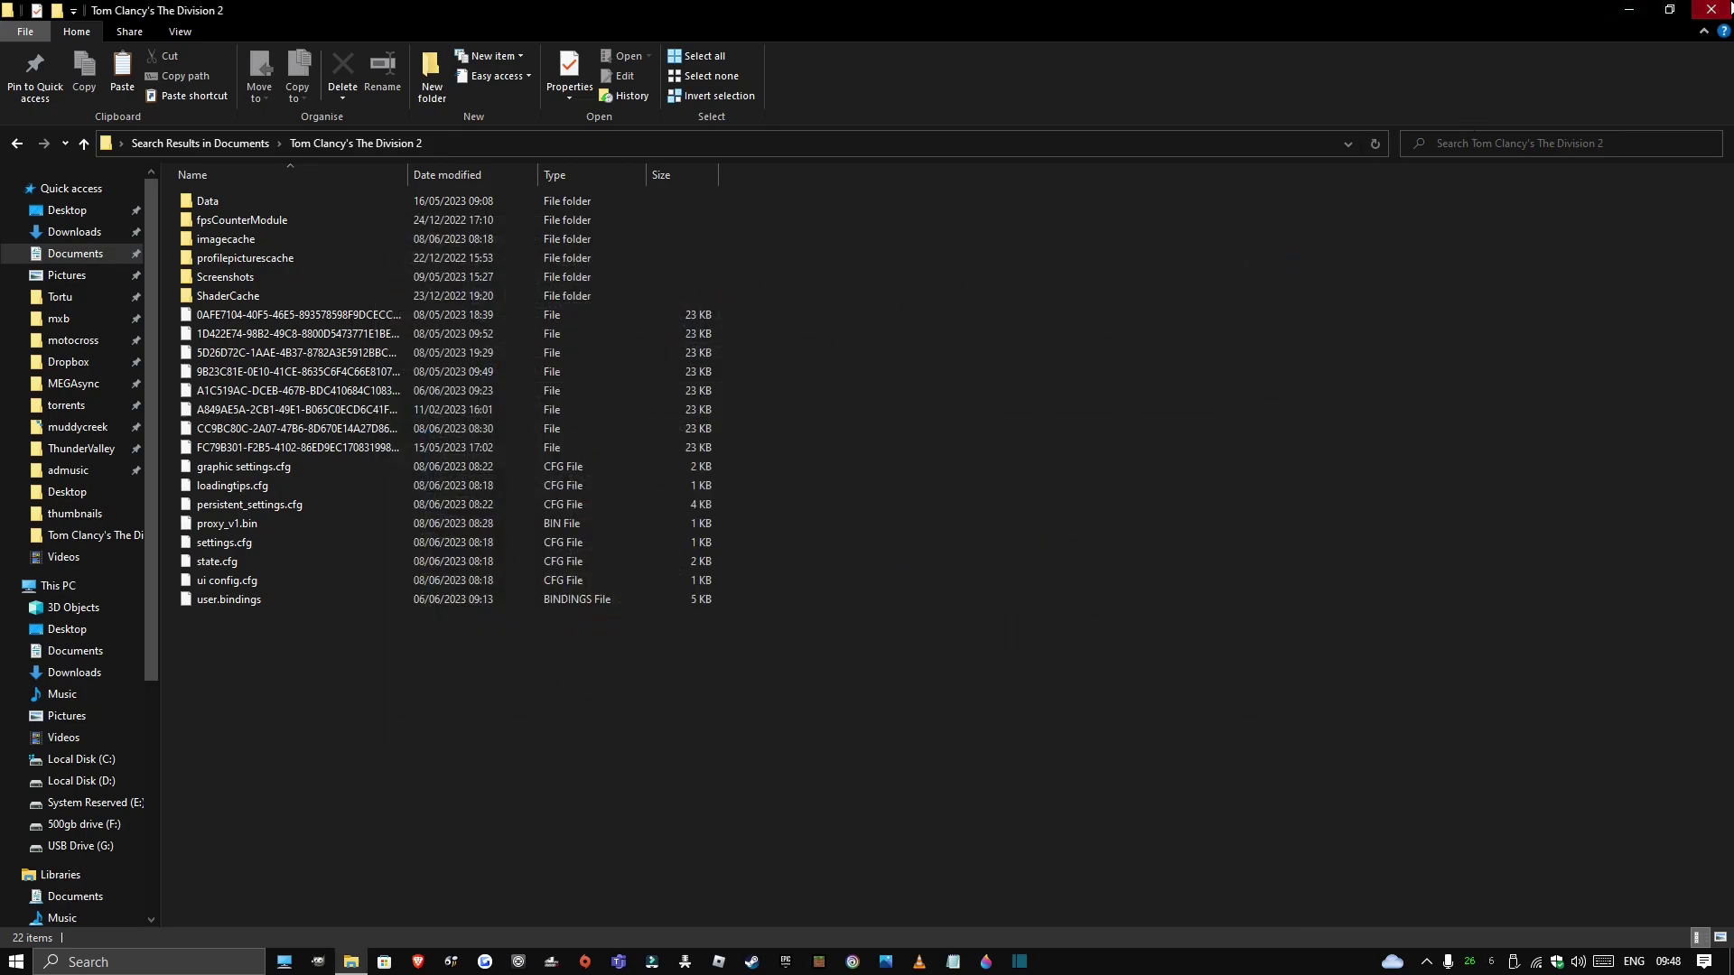
pyautogui.click(1711, 9)
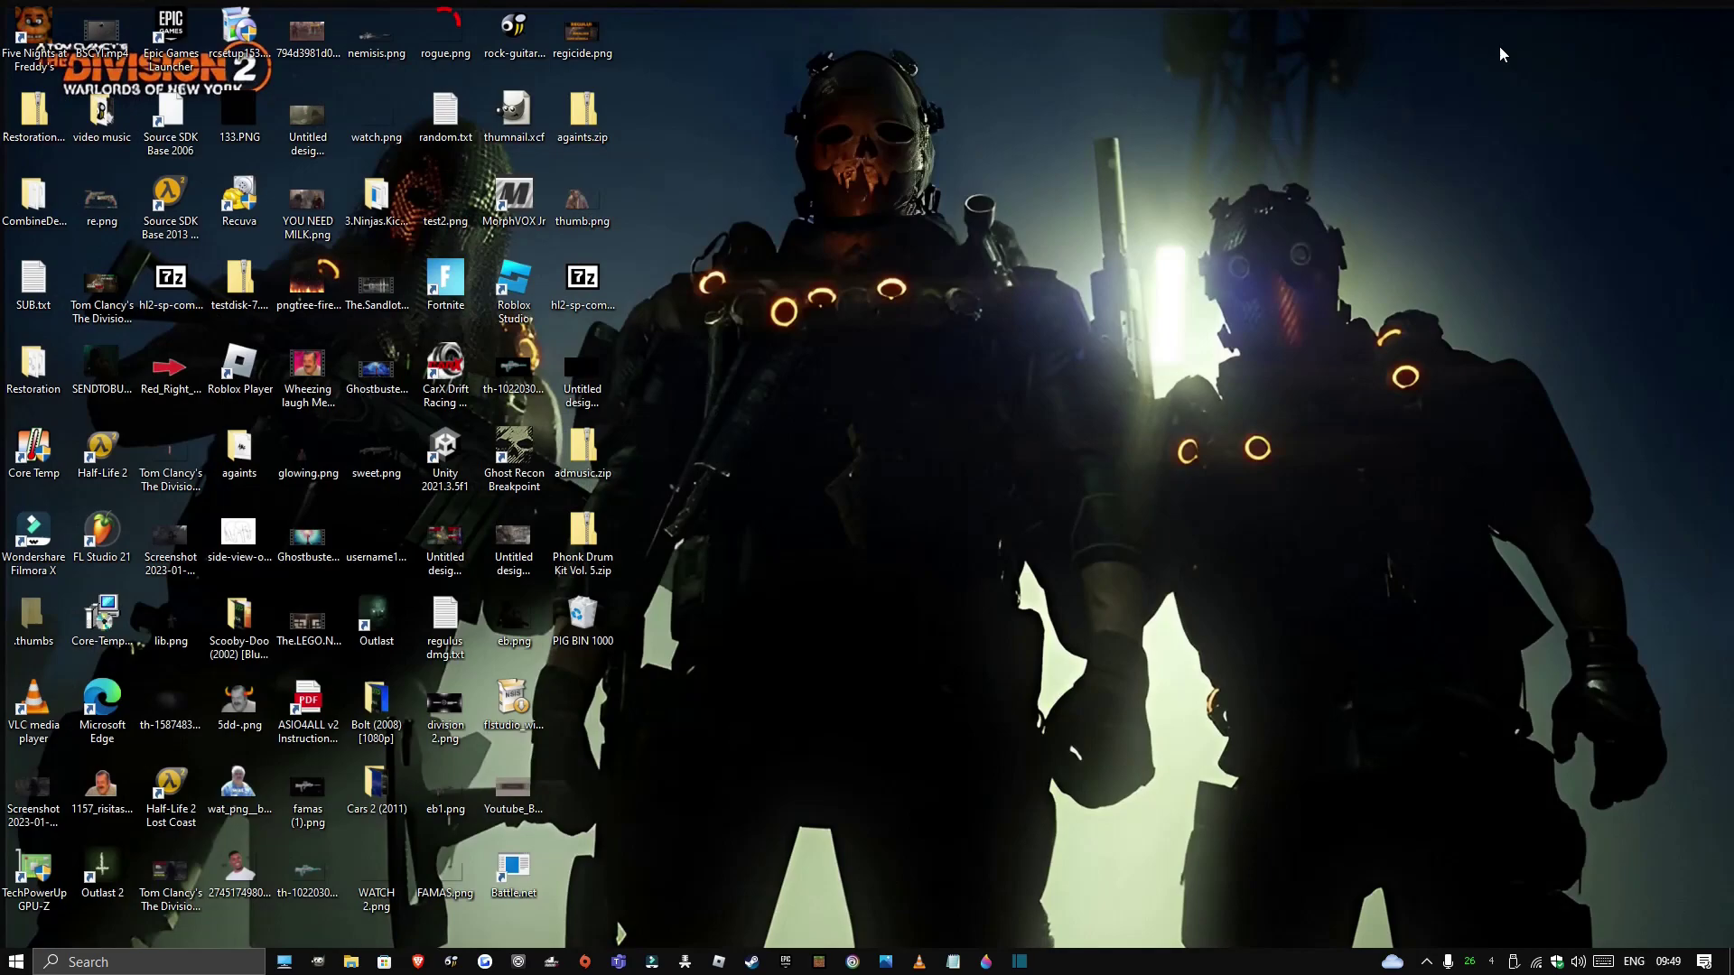